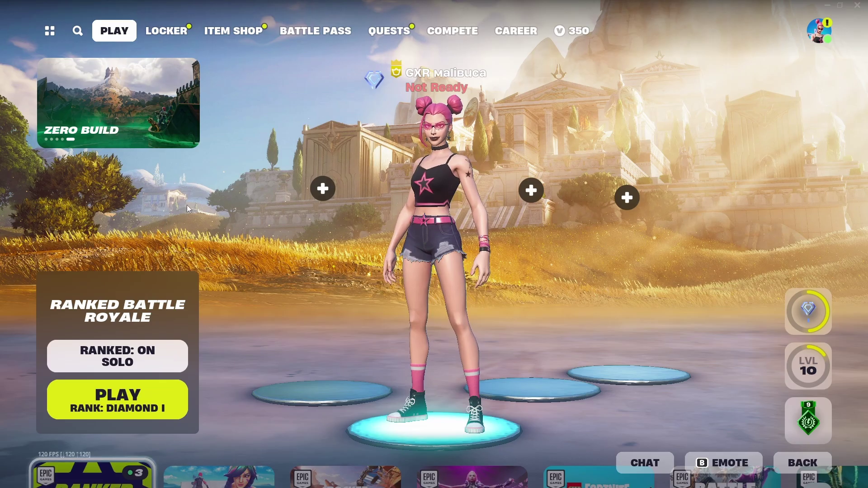
- In Video settings, try Windowed Fullscreen for Window Mode, then set it back to Fullscreen
{"action": "key", "text": "Escape"}
{"action": "left_click", "coordinate": [590, 358]}
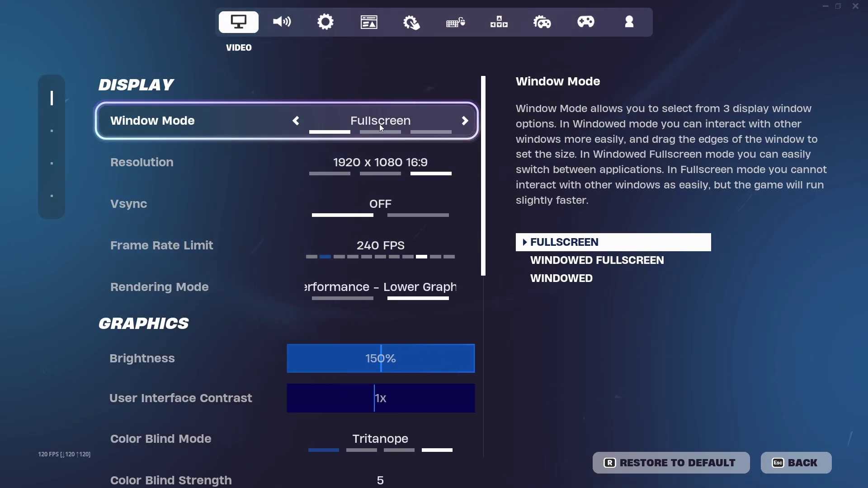
{"action": "left_click", "coordinate": [465, 122]}
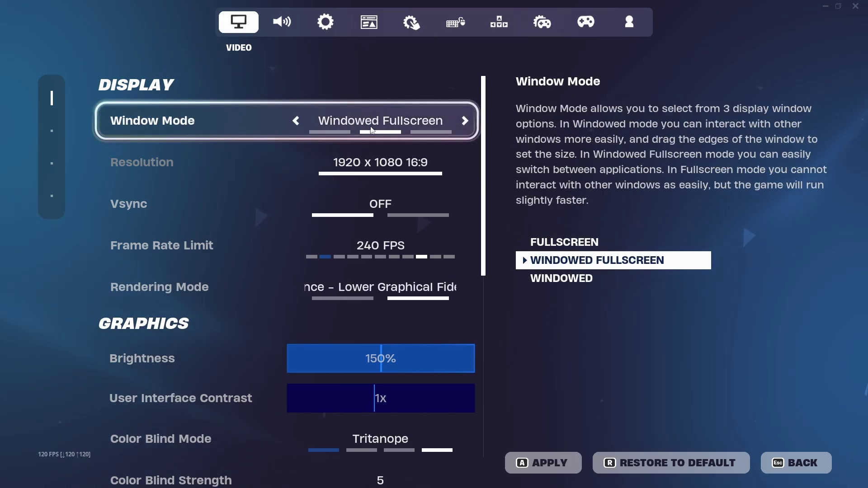
{"action": "left_click", "coordinate": [313, 125]}
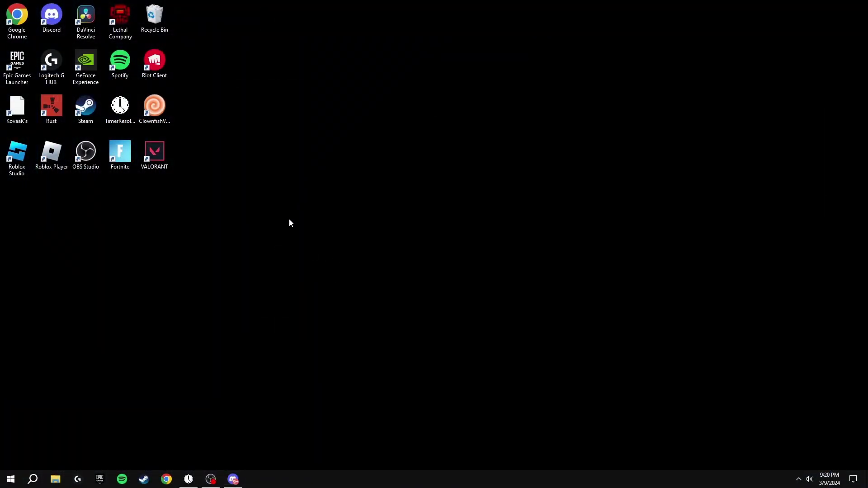
- Open the FortniteGame\Saved\Config\WindowsClient folder via %localappdata% in the Run dialog
{"action": "key", "text": "super+r"}
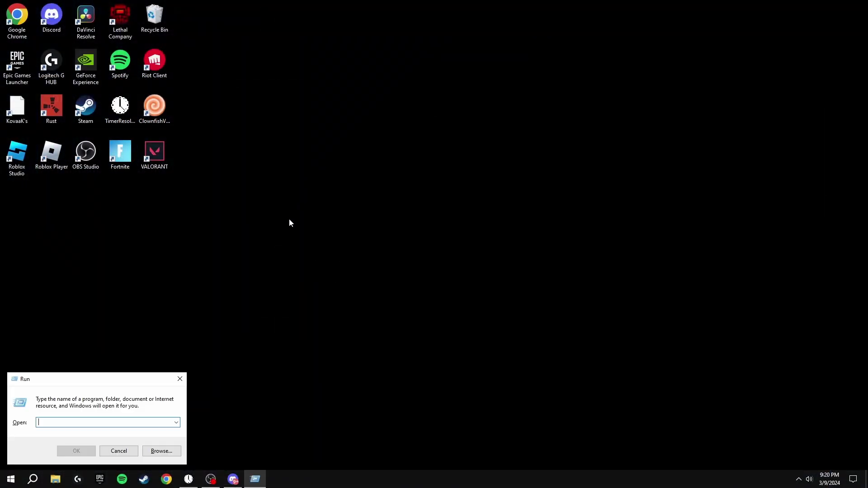
{"action": "type", "text": "%lo"}
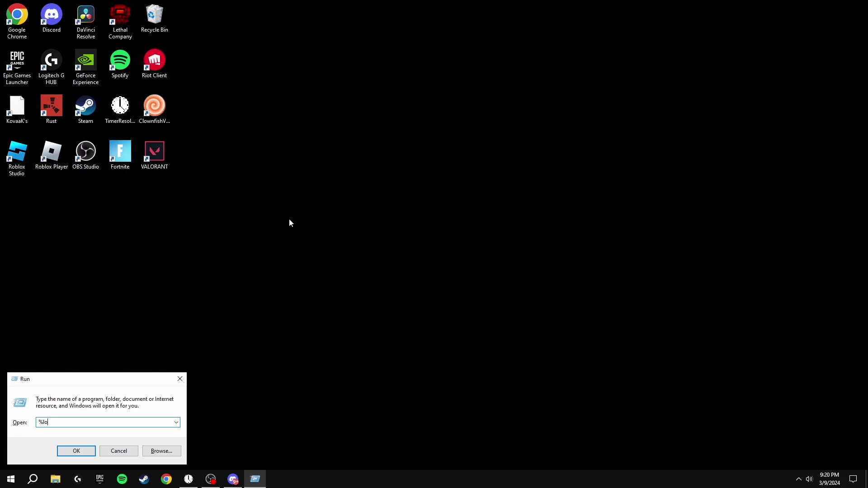
{"action": "type", "text": "calappdata%"}
{"action": "key", "text": "Return"}
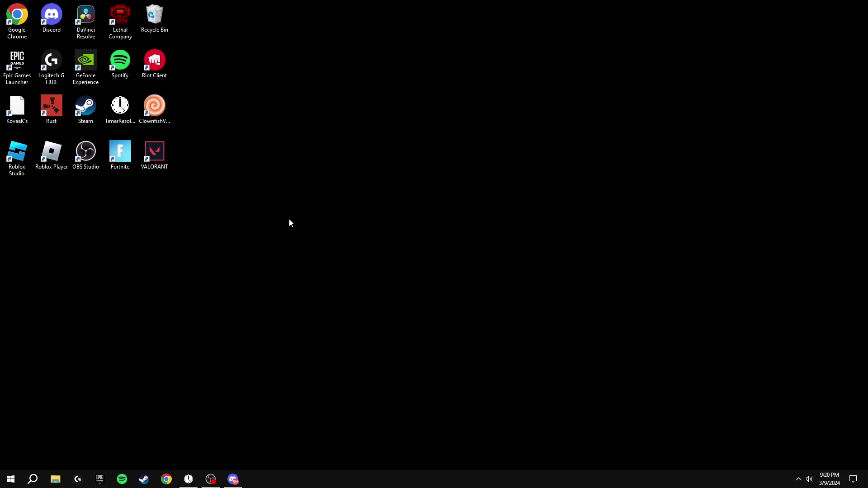
{"action": "left_click", "coordinate": [205, 335]}
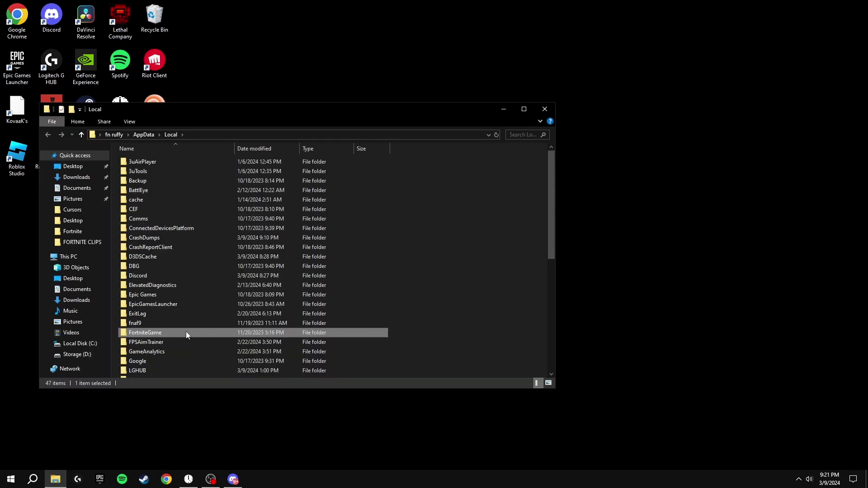
{"action": "double_click", "coordinate": [186, 333]}
{"action": "double_click", "coordinate": [143, 162]}
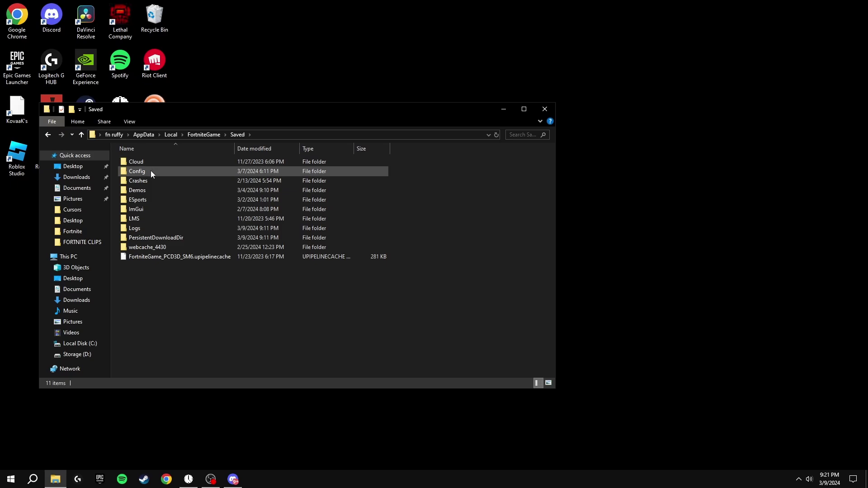
{"action": "double_click", "coordinate": [150, 171]}
{"action": "double_click", "coordinate": [153, 170]}
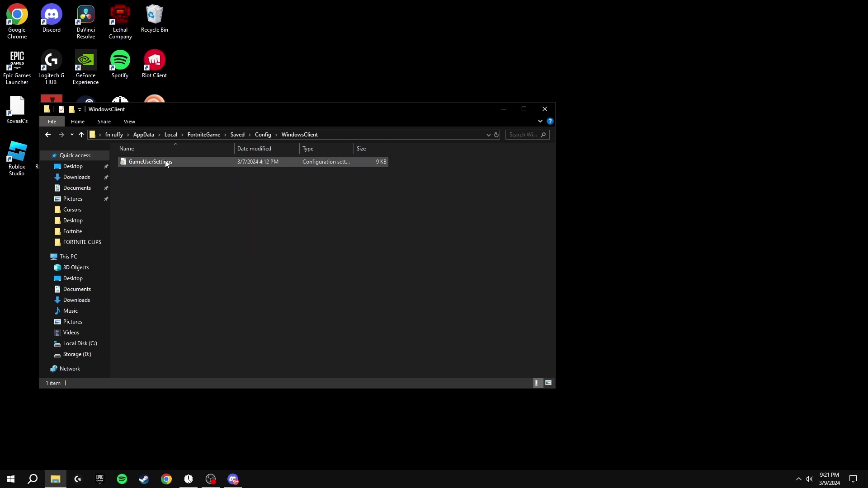
- Untick Read-only in GameUserSettings properties, apply, confirm, and close the folder window
{"action": "left_click", "coordinate": [188, 160]}
{"action": "right_click", "coordinate": [188, 161]}
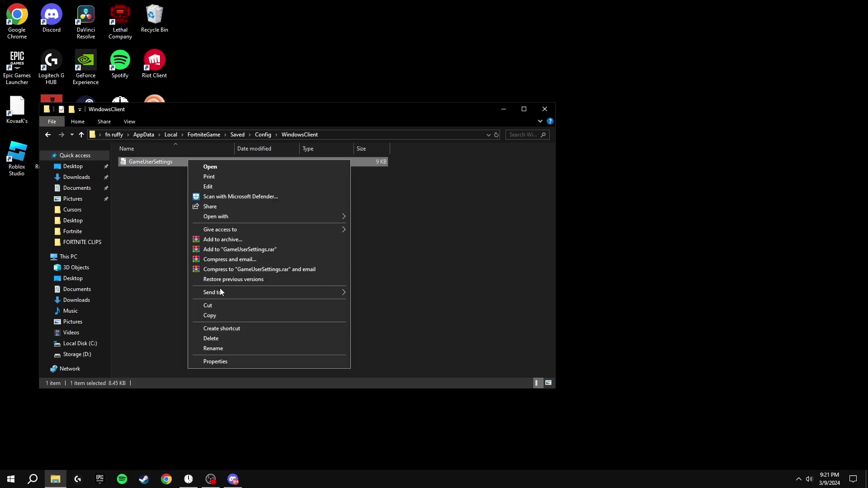
{"action": "left_click", "coordinate": [215, 362]}
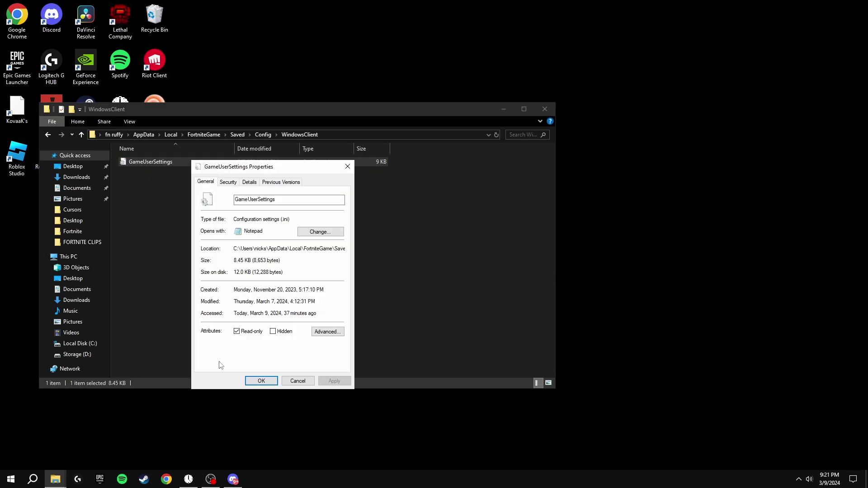
{"action": "left_click", "coordinate": [243, 332]}
{"action": "left_click", "coordinate": [325, 379]}
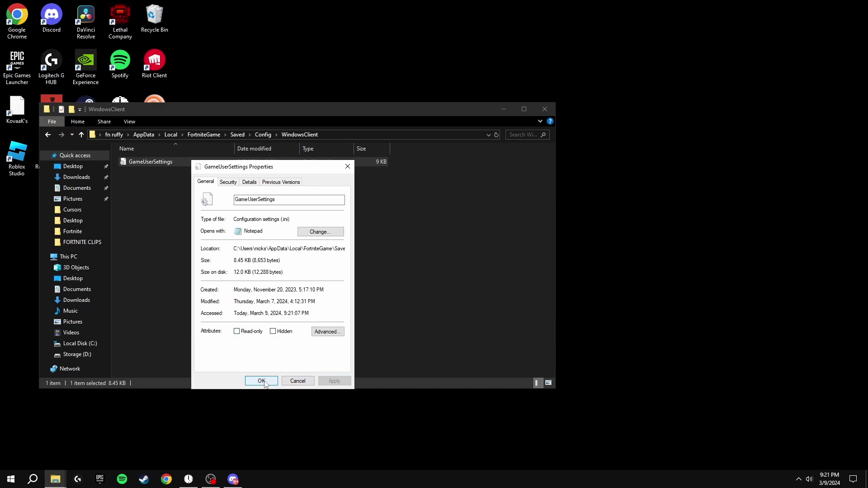
{"action": "left_click", "coordinate": [267, 382]}
{"action": "left_click", "coordinate": [545, 110]}
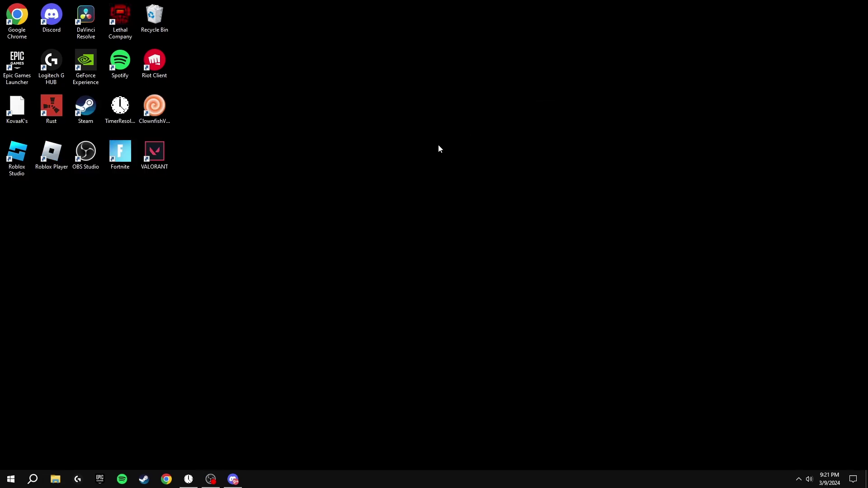
- Launch Fortnite, open Video settings and scroll down to 3D Resolution
{"action": "left_click", "coordinate": [124, 161]}
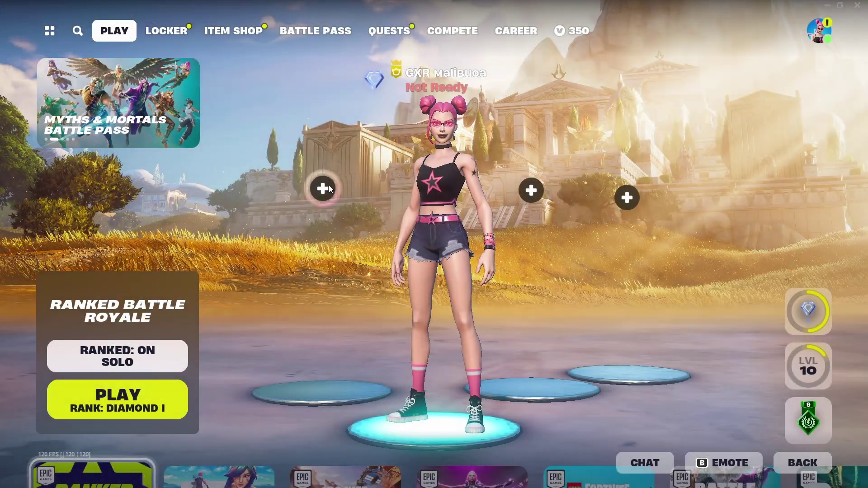
{"action": "left_click", "coordinate": [322, 189]}
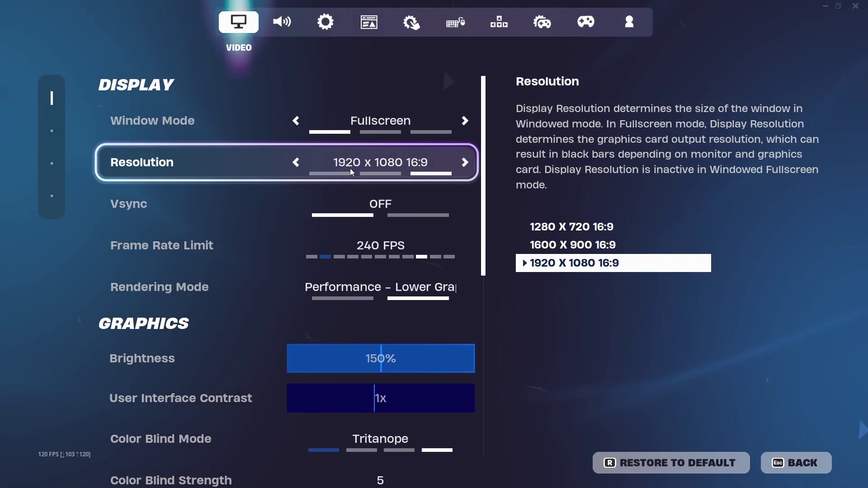
{"action": "scroll", "coordinate": [483, 176], "scroll_direction": "down", "scroll_amount": 2}
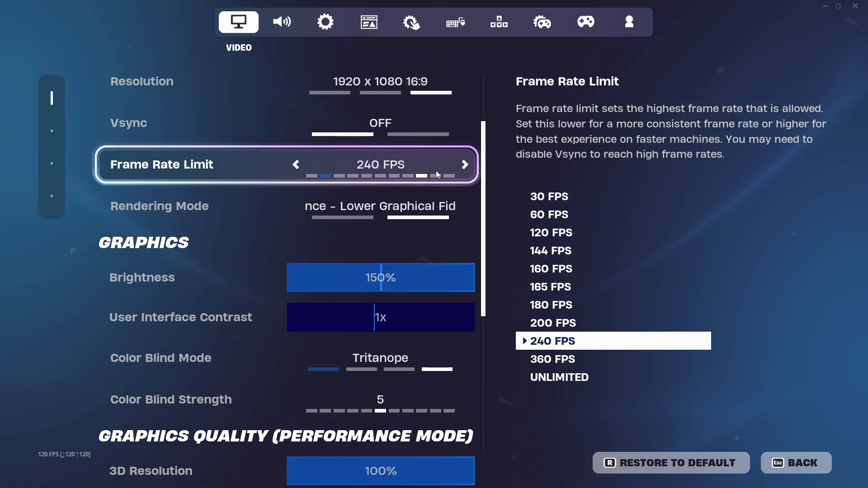
{"action": "scroll", "coordinate": [485, 186], "scroll_direction": "down", "scroll_amount": 1}
{"action": "left_click_drag", "start_coordinate": [485, 187], "coordinate": [493, 301]}
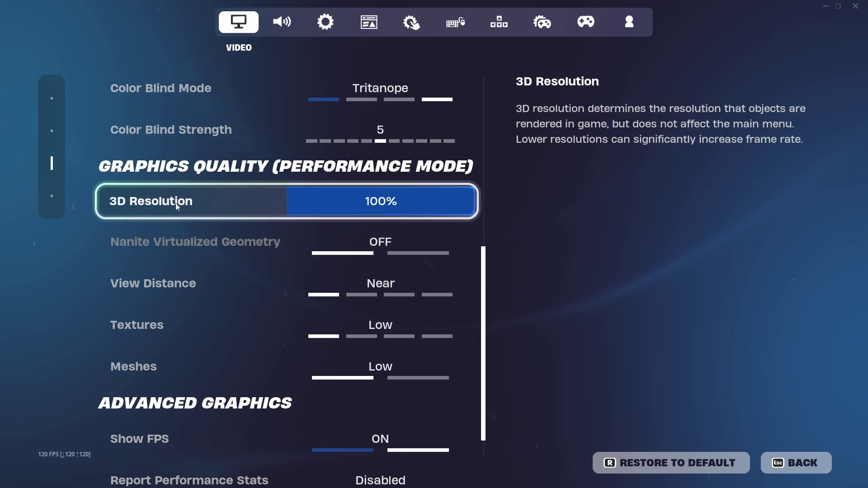
- Drop 3D Resolution to 80%, raise it back to 100%, and go to the Audio settings
{"action": "left_click_drag", "start_coordinate": [441, 205], "coordinate": [436, 205]}
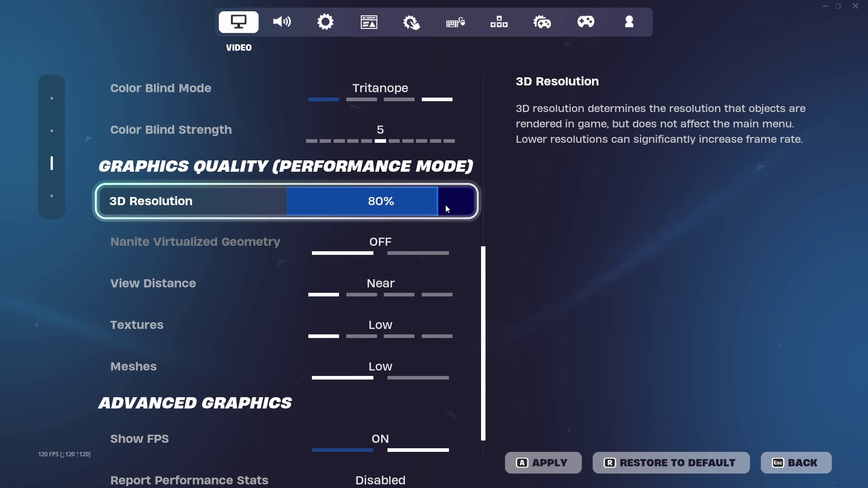
{"action": "left_click", "coordinate": [450, 206]}
{"action": "left_click", "coordinate": [456, 204]}
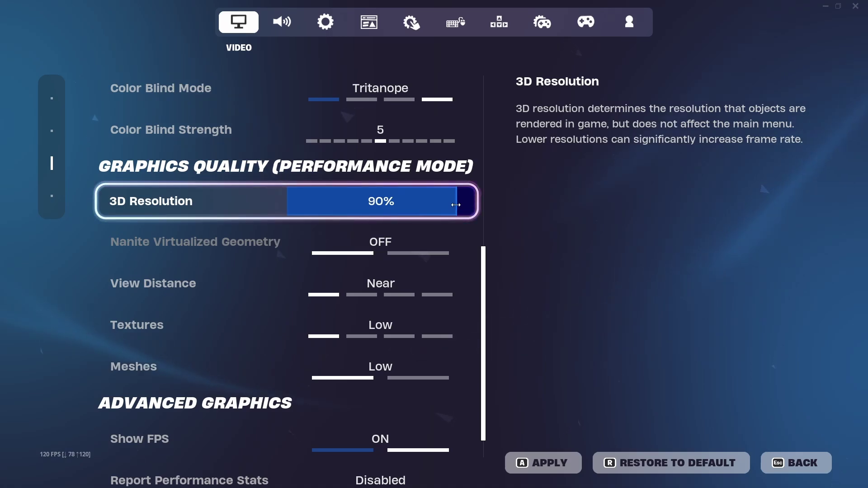
{"action": "left_click", "coordinate": [463, 204]}
{"action": "left_click", "coordinate": [465, 204]}
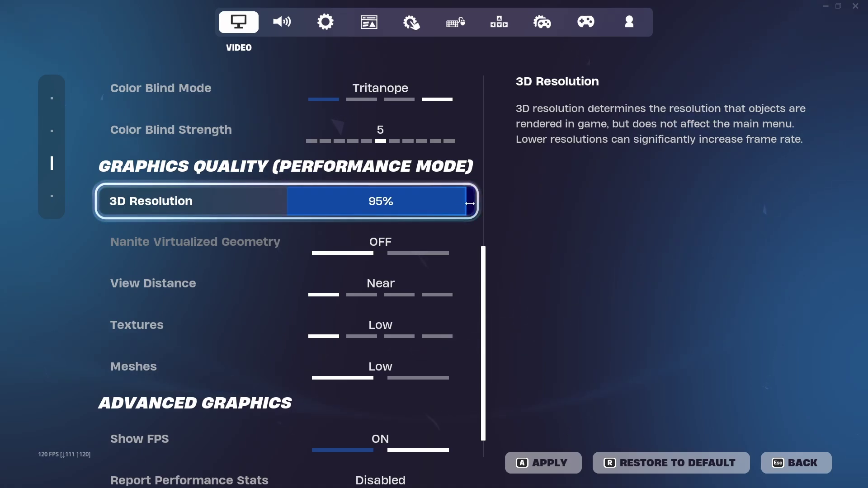
{"action": "left_click", "coordinate": [473, 203]}
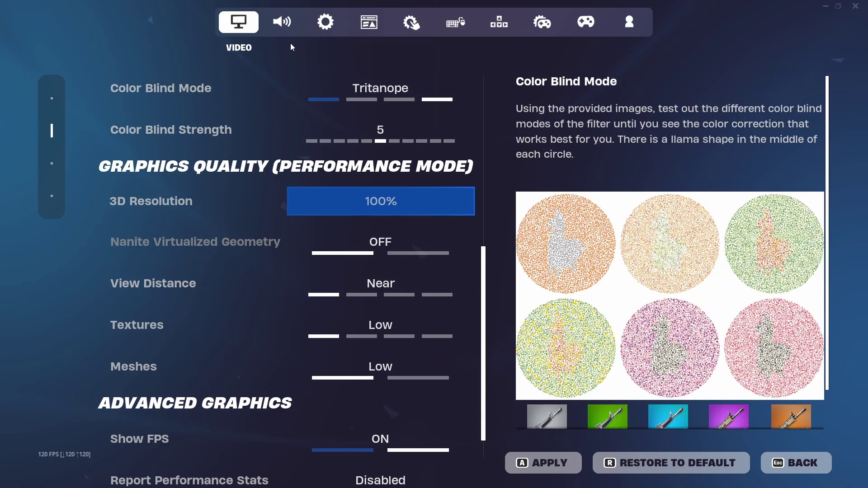
{"action": "left_click", "coordinate": [283, 23]}
- Scroll the Audio settings and open the Subtitles options page
{"action": "scroll", "coordinate": [492, 266], "scroll_direction": "up", "scroll_amount": 3}
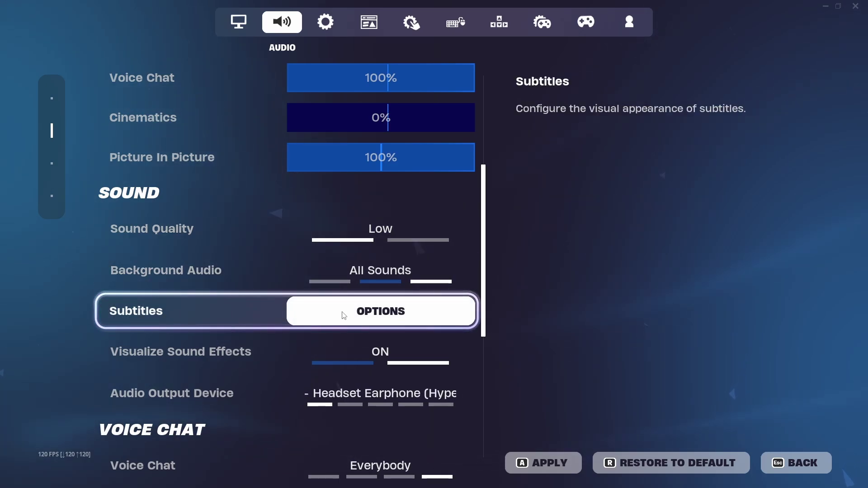
{"action": "left_click", "coordinate": [339, 313]}
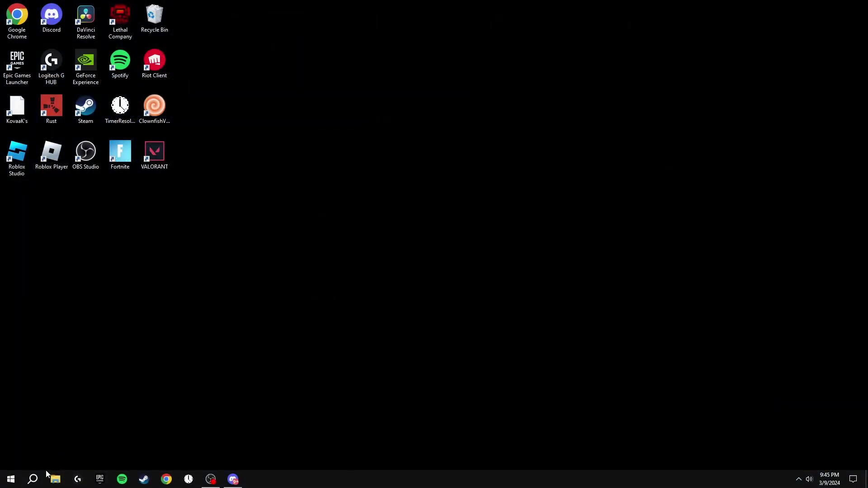
- Open advanced power settings via a 'power' search, keeping the High performance plan selected
{"action": "left_click", "coordinate": [33, 479]}
{"action": "type", "text": "power"}
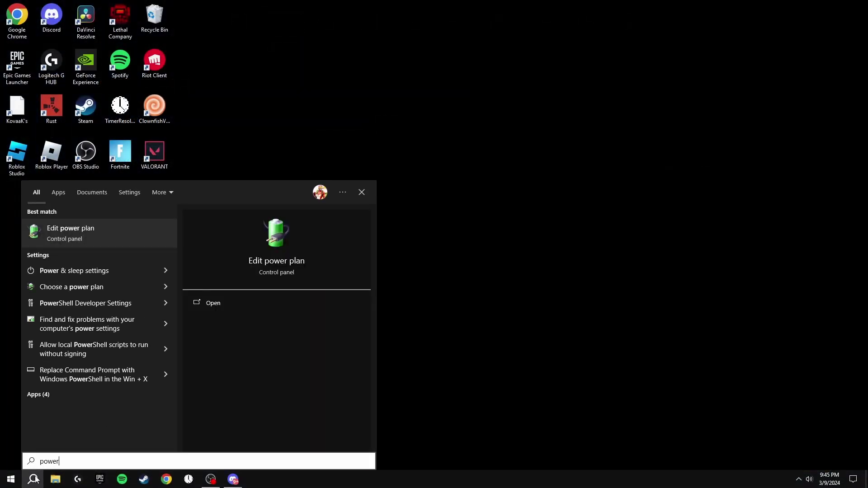
{"action": "left_click", "coordinate": [60, 232]}
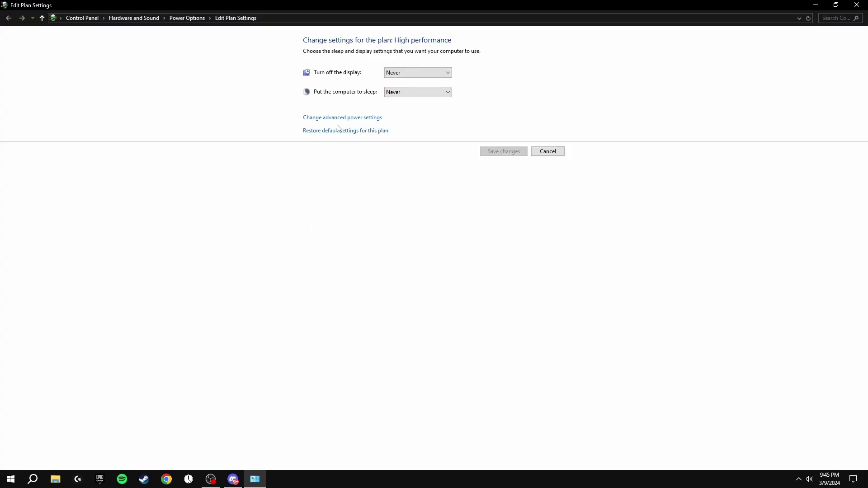
{"action": "left_click", "coordinate": [339, 119]}
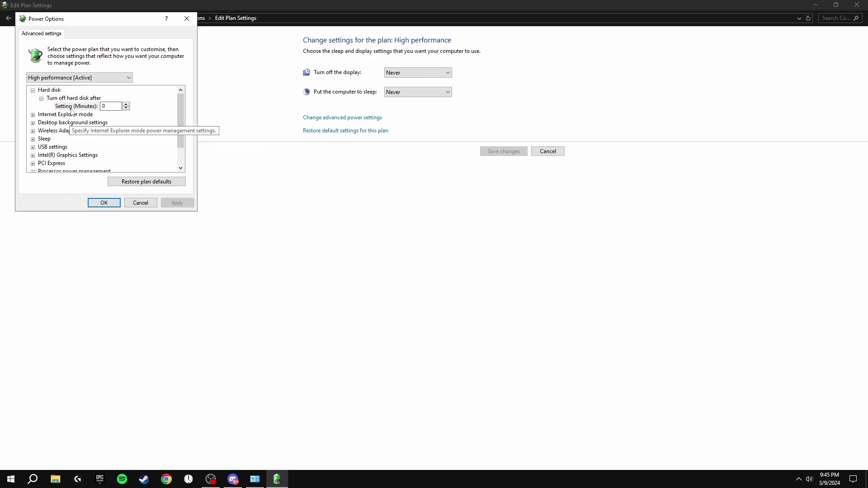
{"action": "left_click", "coordinate": [69, 79]}
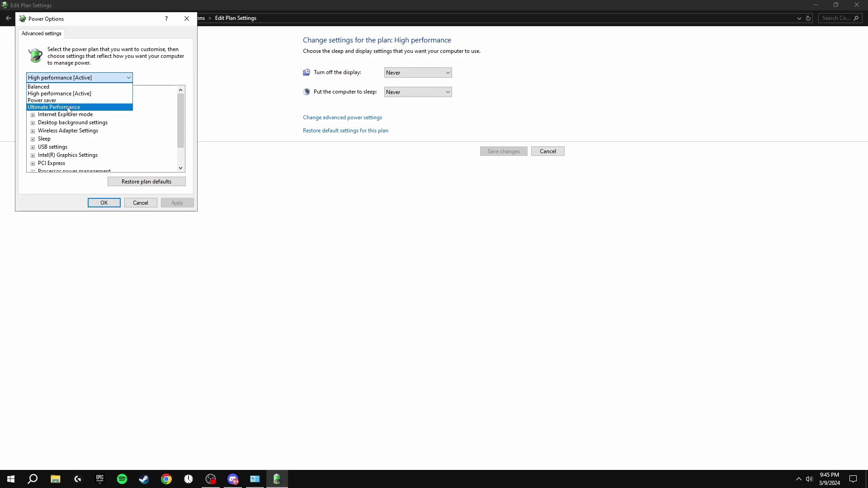
{"action": "left_click", "coordinate": [57, 95]}
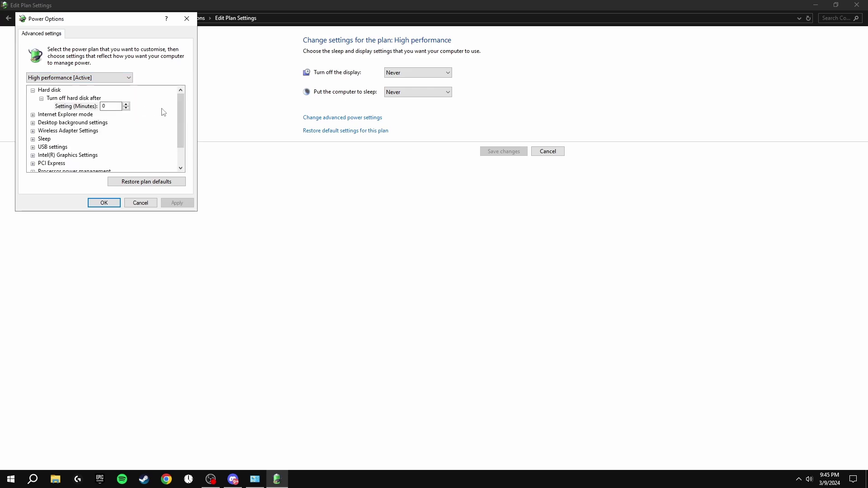
- Expand Processor power management and confirm minimum and maximum processor state are 100%
{"action": "left_click_drag", "start_coordinate": [180, 109], "coordinate": [180, 132]}
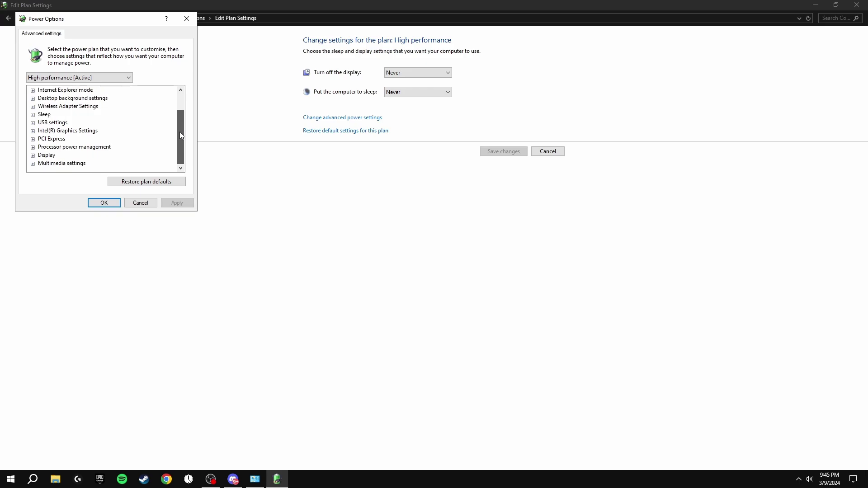
{"action": "left_click", "coordinate": [33, 147]}
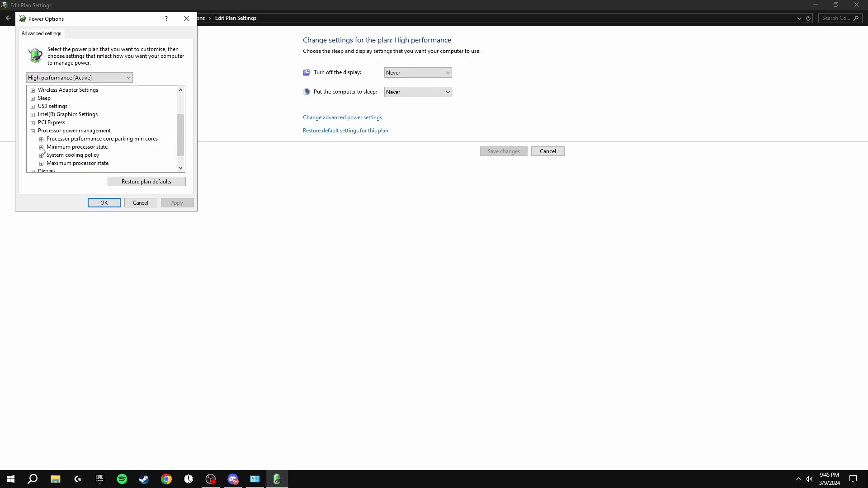
{"action": "left_click", "coordinate": [41, 147]}
{"action": "scroll", "coordinate": [56, 156], "scroll_direction": "down", "scroll_amount": 1}
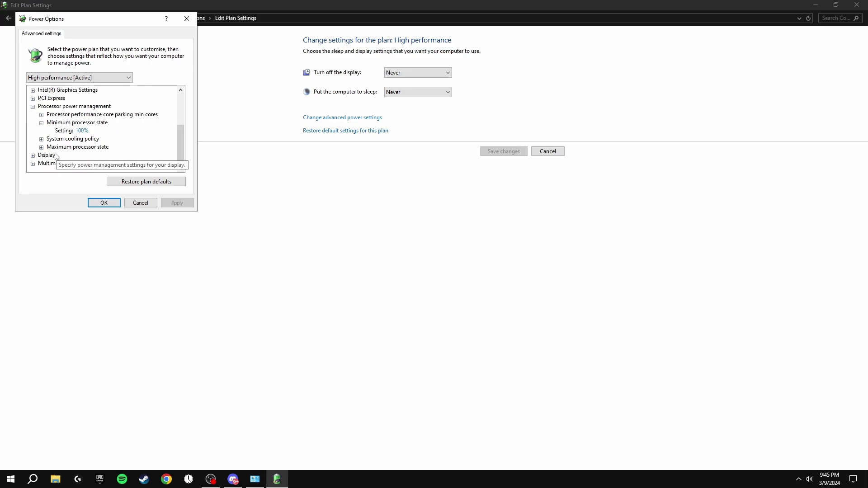
{"action": "left_click", "coordinate": [41, 147]}
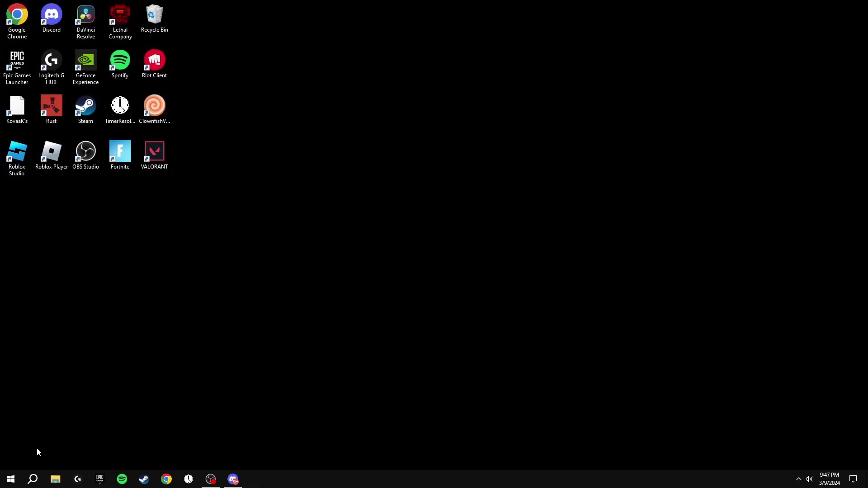
- Open the Performance Options from advanced system settings and choose Adjust for best performance
{"action": "left_click", "coordinate": [32, 480]}
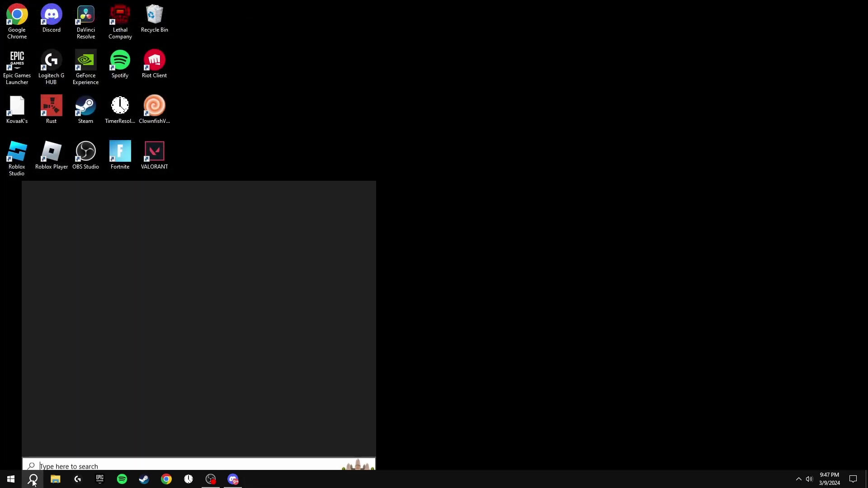
{"action": "type", "text": "adva"}
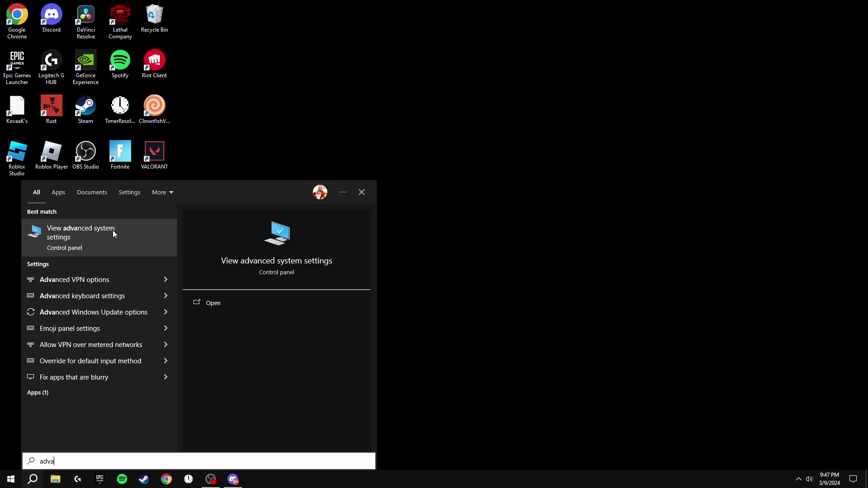
{"action": "left_click", "coordinate": [73, 238]}
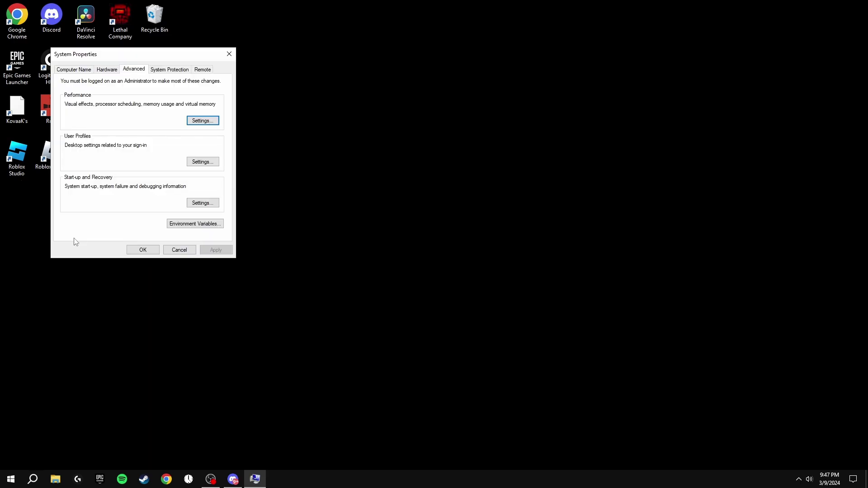
{"action": "left_click", "coordinate": [202, 121]}
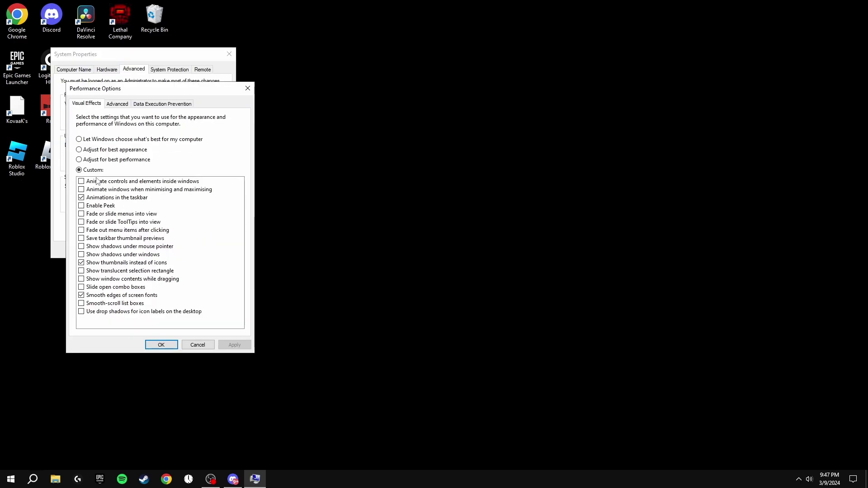
{"action": "left_click", "coordinate": [80, 160]}
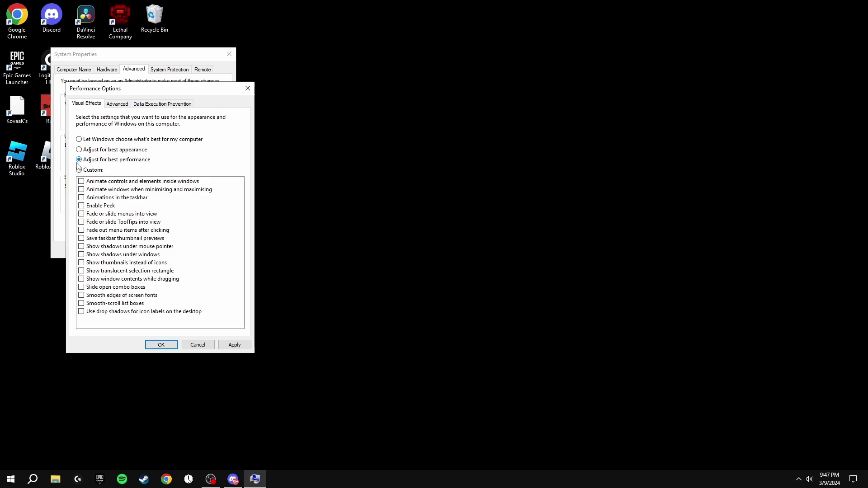
- Re-enable taskbar animations, thumbnails and smooth screen-font edges, apply, and close the dialogs
{"action": "left_click", "coordinate": [82, 198]}
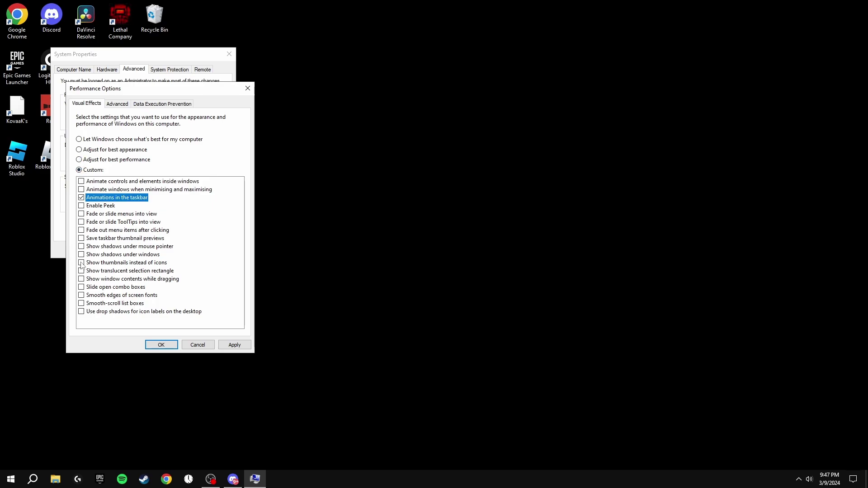
{"action": "left_click", "coordinate": [81, 263]}
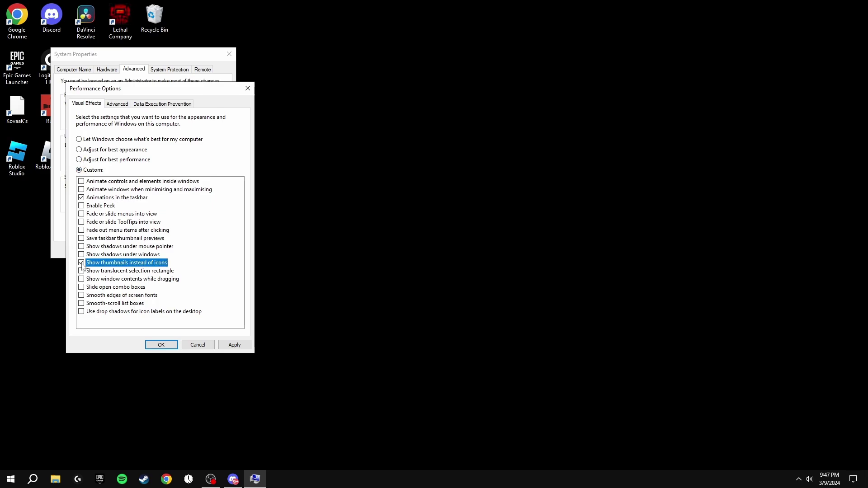
{"action": "left_click", "coordinate": [81, 295]}
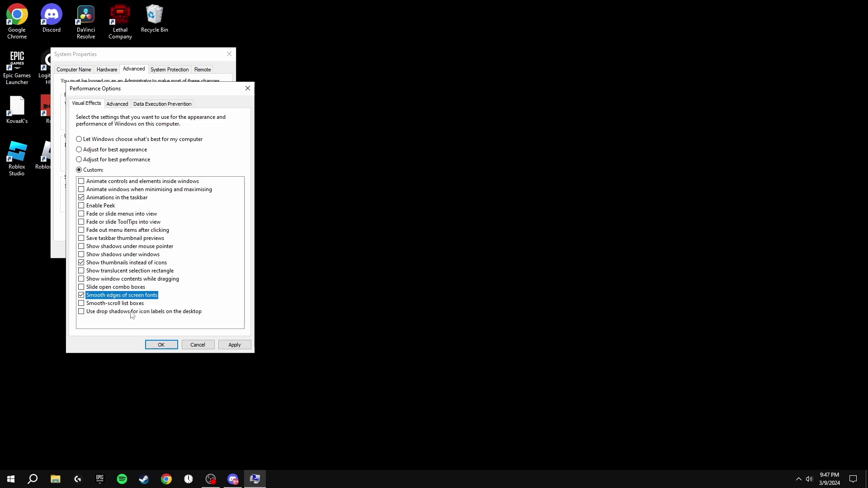
{"action": "left_click", "coordinate": [231, 347]}
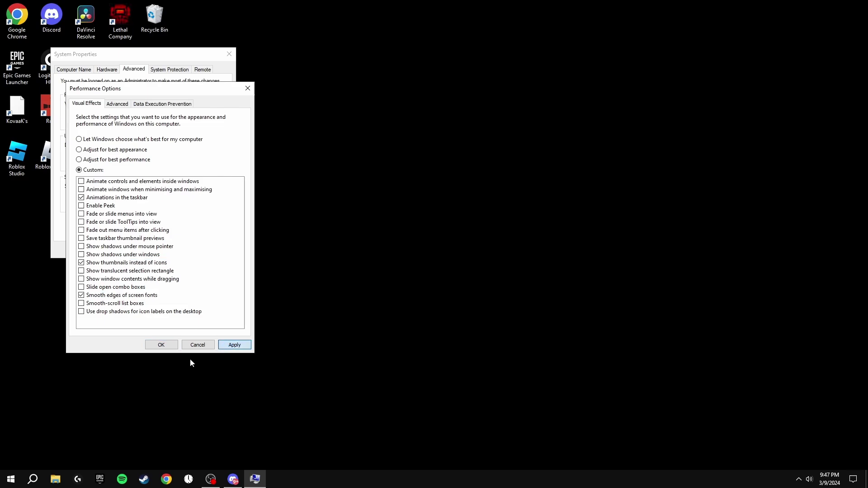
{"action": "left_click", "coordinate": [164, 348]}
{"action": "left_click", "coordinate": [143, 250]}
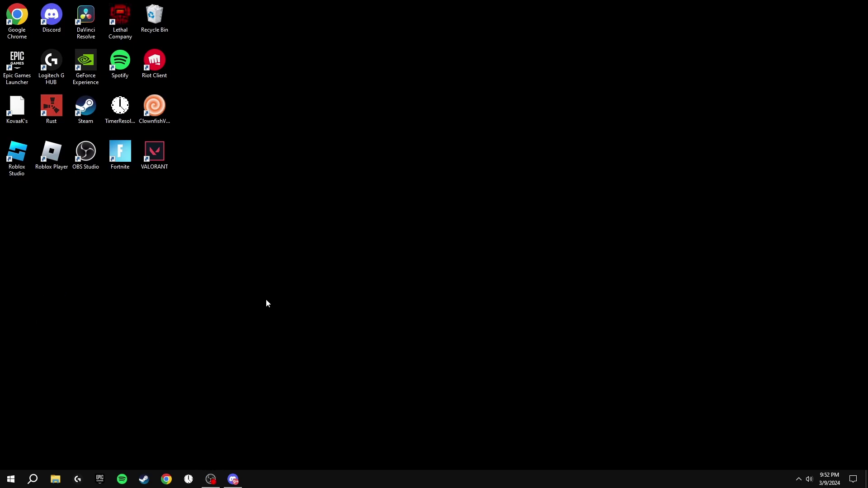
{"action": "key", "text": "super"}
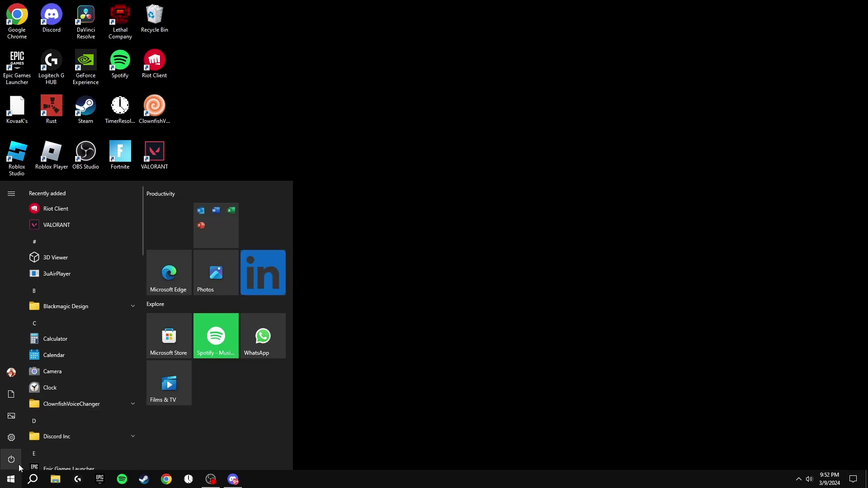
{"action": "left_click", "coordinate": [15, 433]}
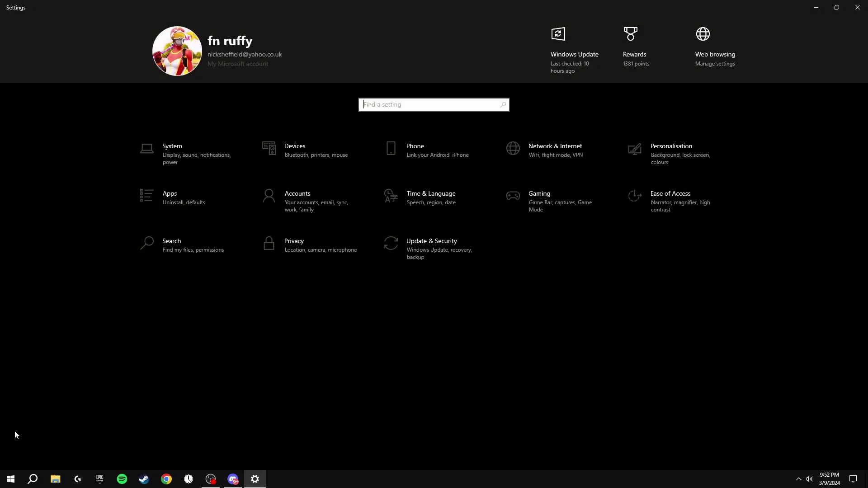
{"action": "left_click", "coordinate": [174, 150]}
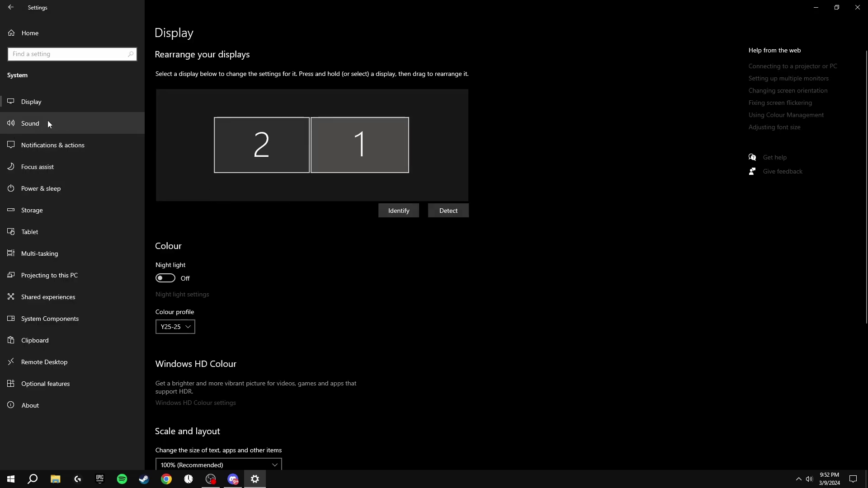
{"action": "left_click", "coordinate": [43, 141]}
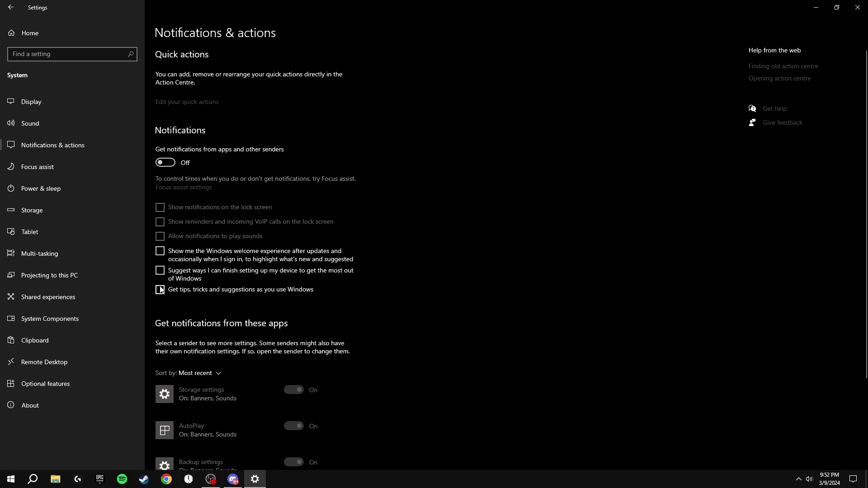
{"action": "left_click", "coordinate": [23, 170]}
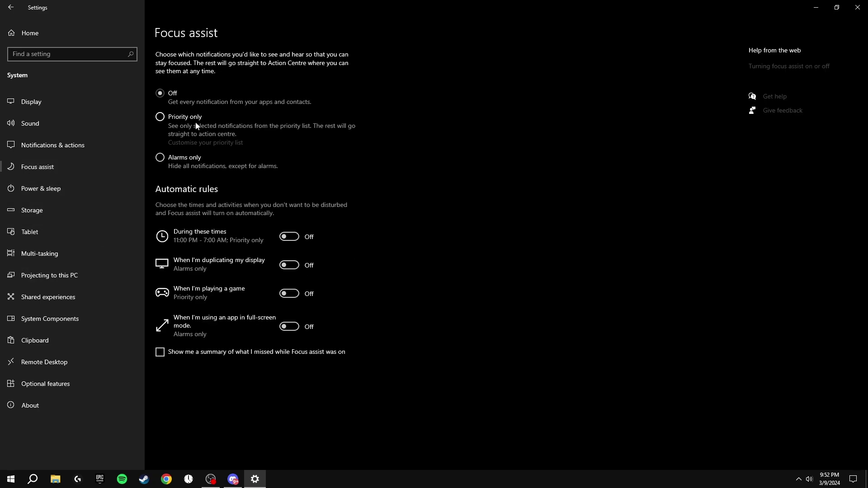
{"action": "left_click", "coordinate": [64, 195]}
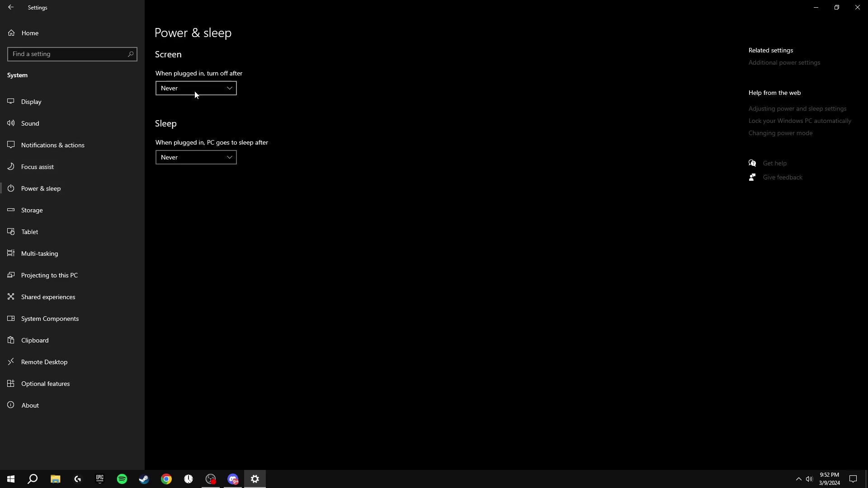
{"action": "left_click", "coordinate": [33, 210]}
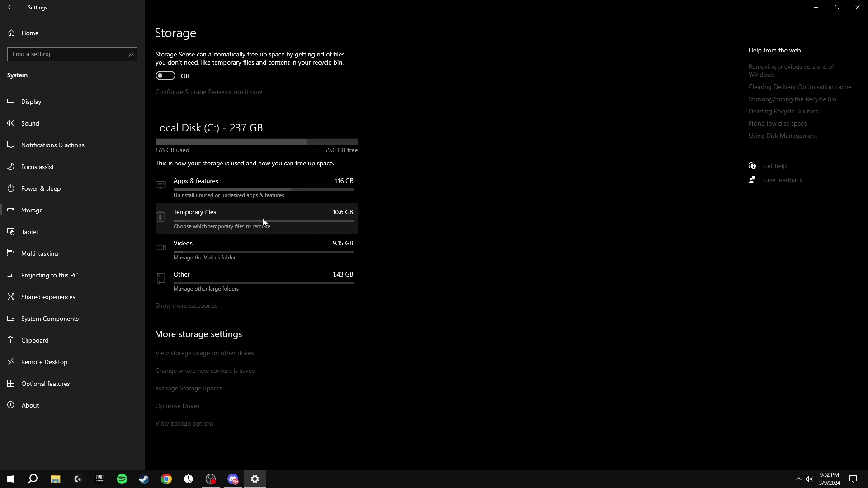
{"action": "left_click", "coordinate": [55, 232]}
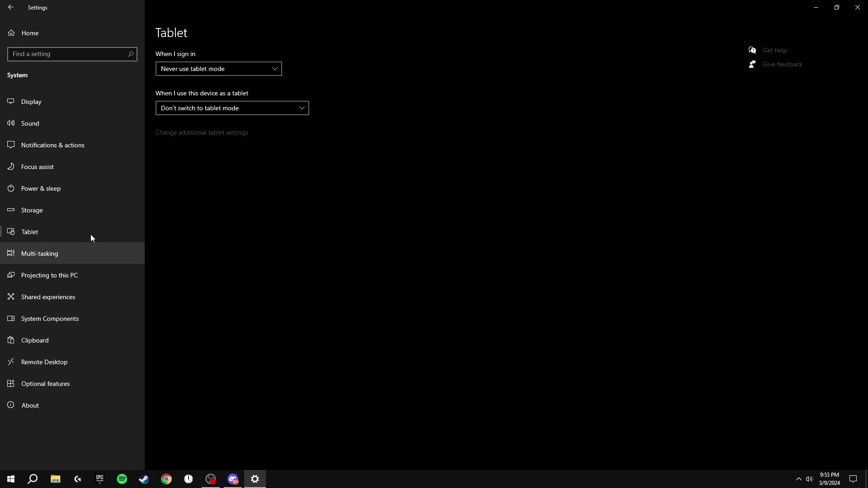
{"action": "key", "text": "alt+F4"}
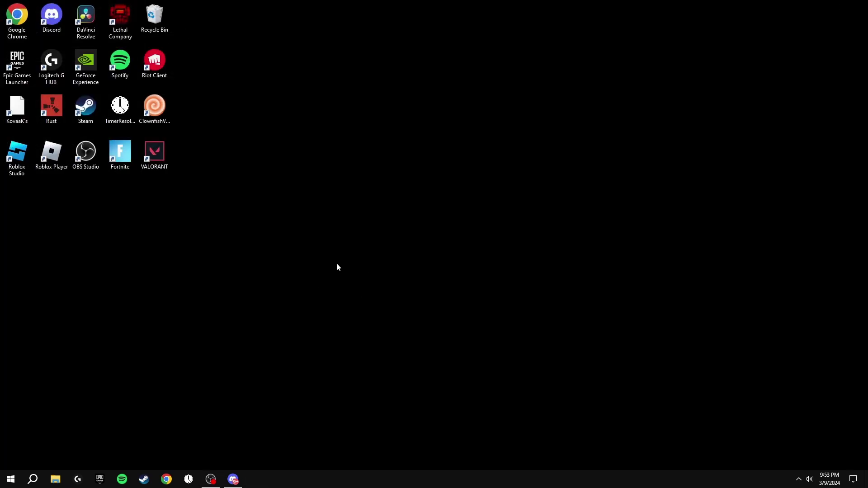
- Open the Graphics settings page from the desktop's Display settings
{"action": "right_click", "coordinate": [336, 264]}
{"action": "left_click", "coordinate": [355, 365]}
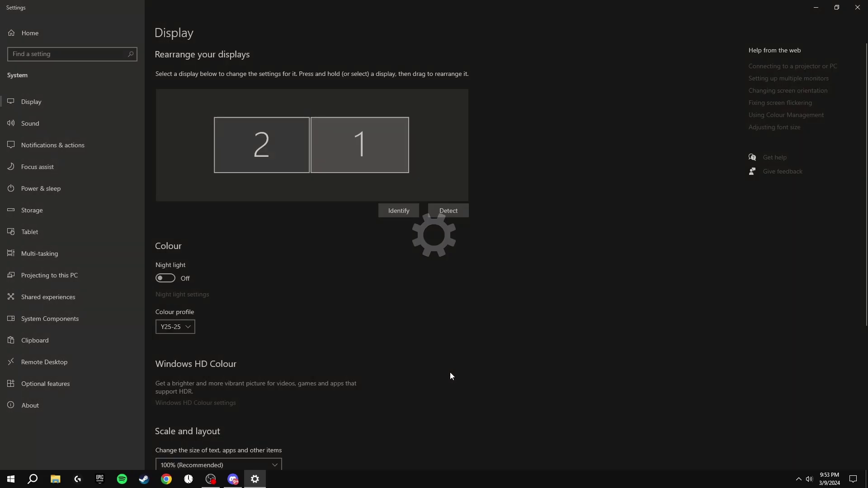
{"action": "scroll", "coordinate": [297, 348], "scroll_direction": "down", "scroll_amount": 5}
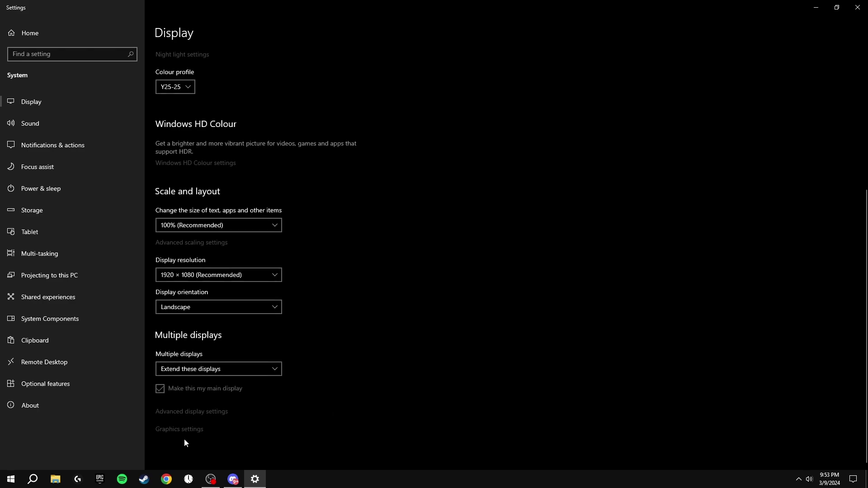
{"action": "left_click", "coordinate": [178, 430]}
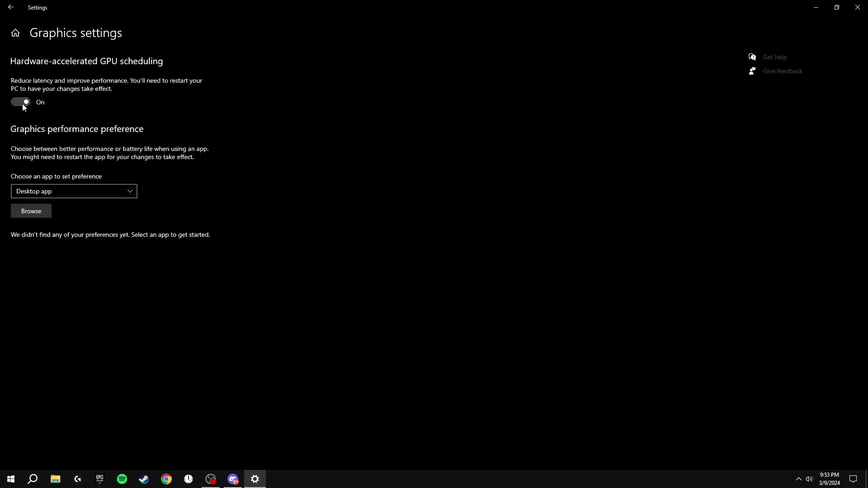
- Browse to C:\Program Files\Epic Games\Fortnite\FortniteGame\Binaries\Win64 and pick FortniteClient-Win64-Shipping
{"action": "left_click", "coordinate": [31, 215]}
{"action": "left_click", "coordinate": [43, 182]}
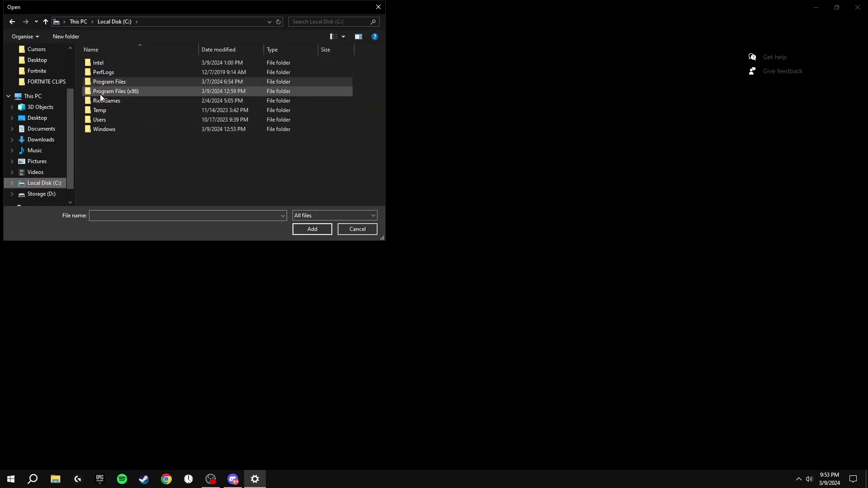
{"action": "left_click", "coordinate": [121, 83]}
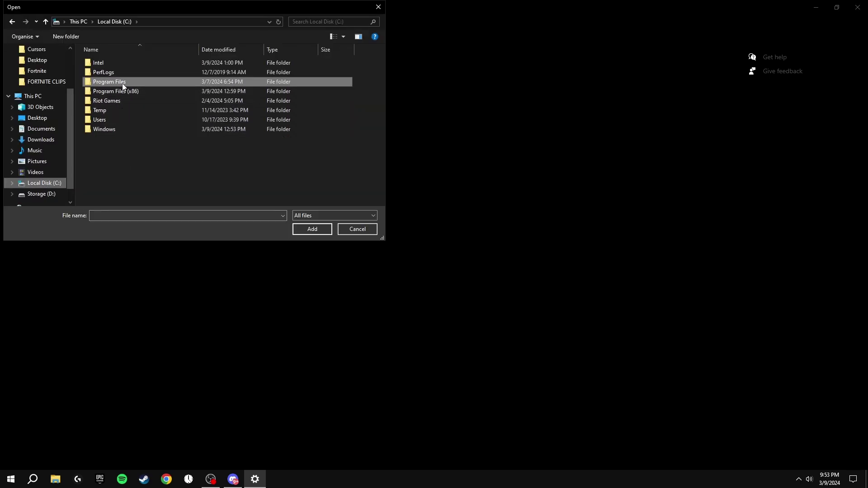
{"action": "double_click", "coordinate": [123, 83]}
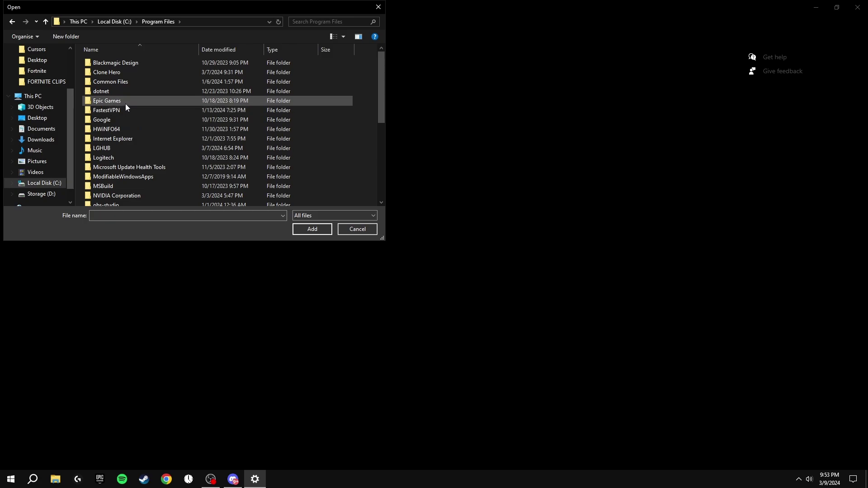
{"action": "double_click", "coordinate": [126, 104]}
{"action": "double_click", "coordinate": [122, 64]}
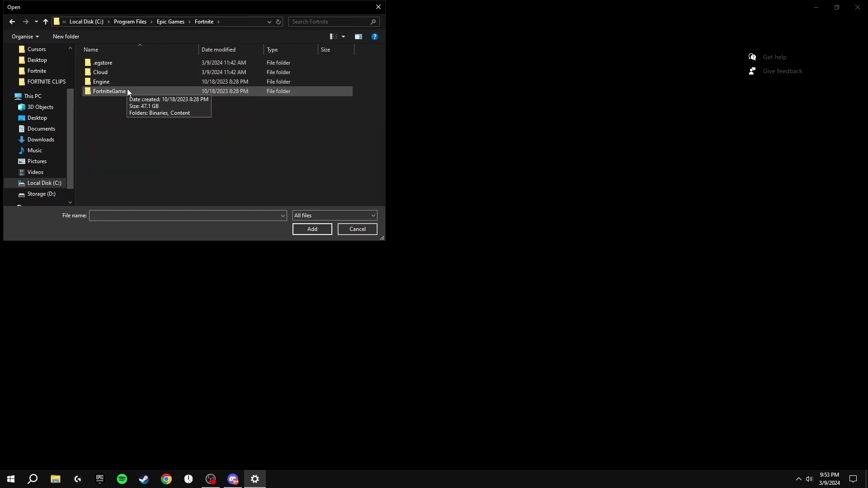
{"action": "double_click", "coordinate": [126, 91]}
{"action": "left_click", "coordinate": [121, 63]}
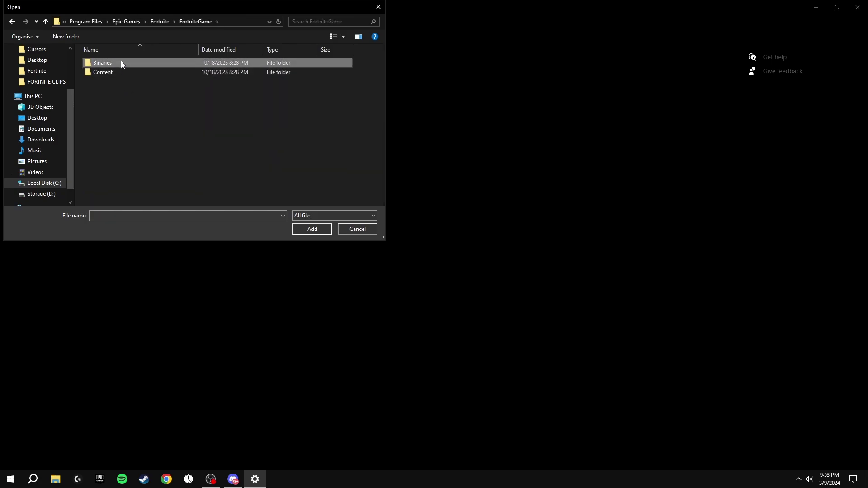
{"action": "double_click", "coordinate": [121, 63]}
{"action": "double_click", "coordinate": [119, 73]}
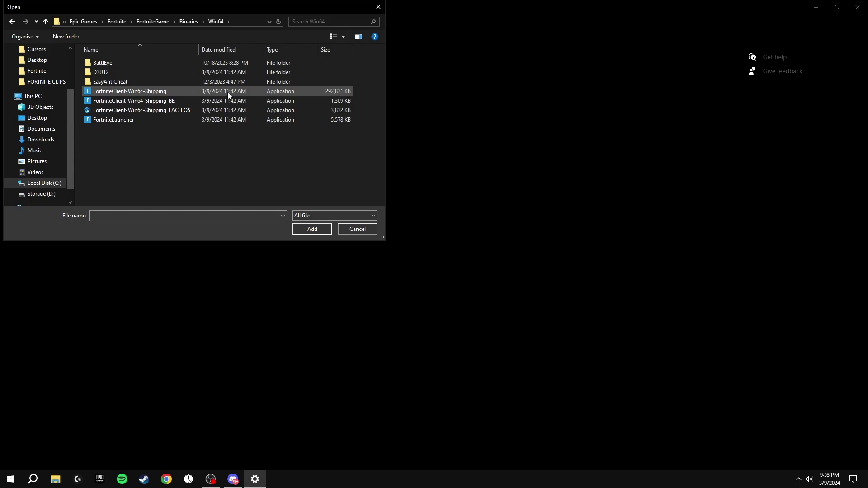
{"action": "left_click", "coordinate": [140, 92]}
- Add the Fortnite client to the list and save its preference as High performance
{"action": "left_click", "coordinate": [312, 229]}
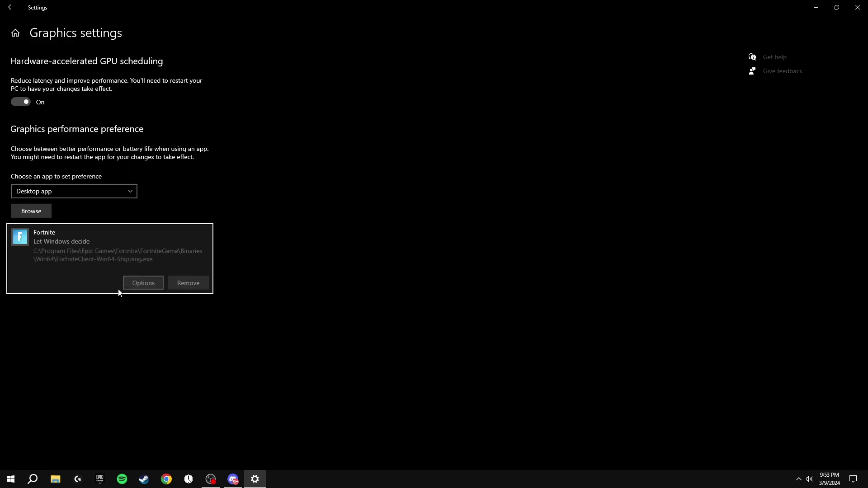
{"action": "left_click", "coordinate": [136, 284]}
{"action": "left_click", "coordinate": [362, 255]}
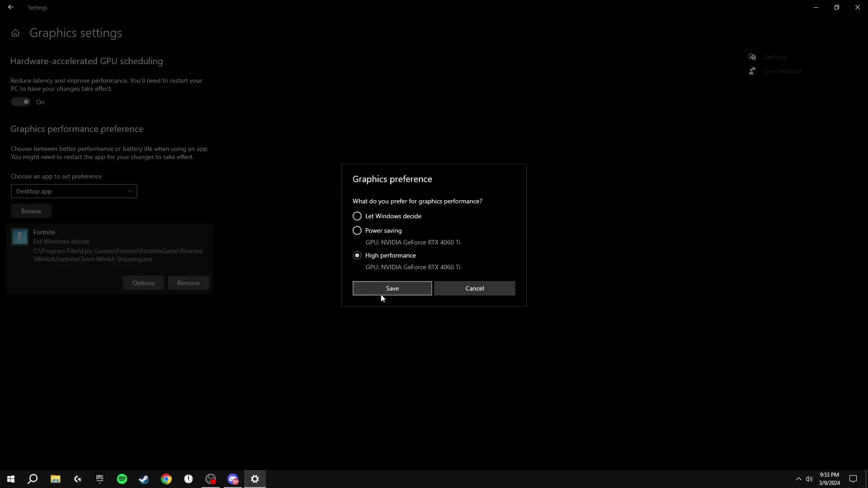
{"action": "left_click", "coordinate": [382, 292]}
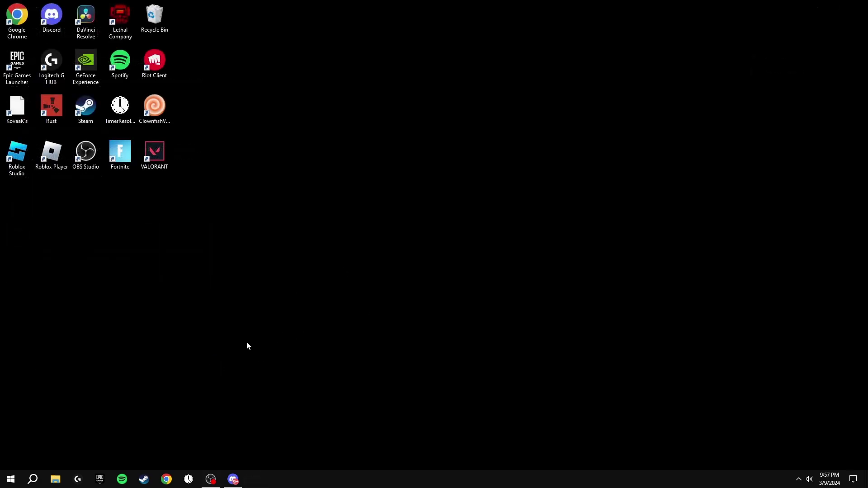
- In File Explorer, go to Fortnite's Binaries\Win64 folder and select FortniteClient-Win64-Shipping
{"action": "left_click", "coordinate": [55, 479]}
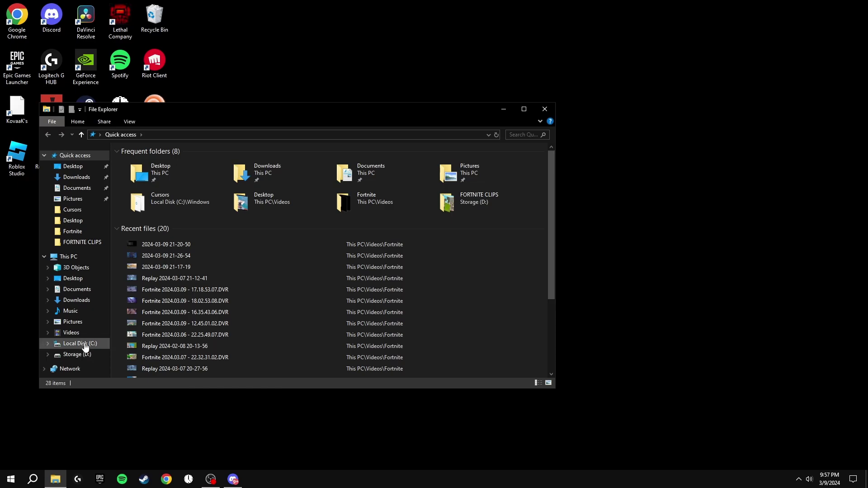
{"action": "left_click", "coordinate": [80, 343]}
{"action": "double_click", "coordinate": [169, 180]}
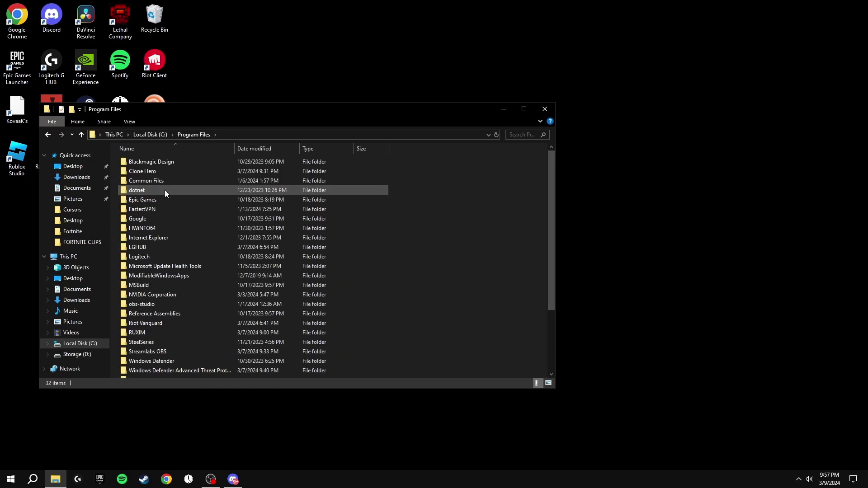
{"action": "double_click", "coordinate": [161, 200]}
{"action": "double_click", "coordinate": [144, 162]}
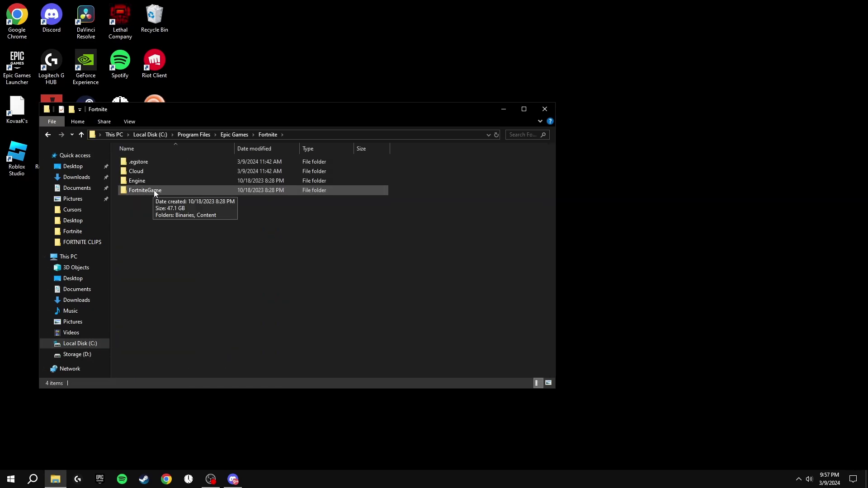
{"action": "double_click", "coordinate": [154, 190]}
{"action": "double_click", "coordinate": [147, 163]}
{"action": "double_click", "coordinate": [150, 171]}
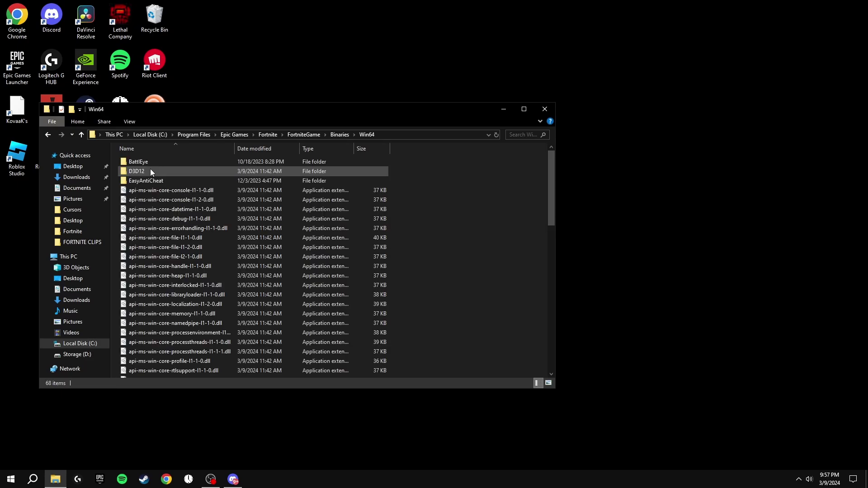
{"action": "left_click_drag", "start_coordinate": [549, 168], "coordinate": [549, 289]}
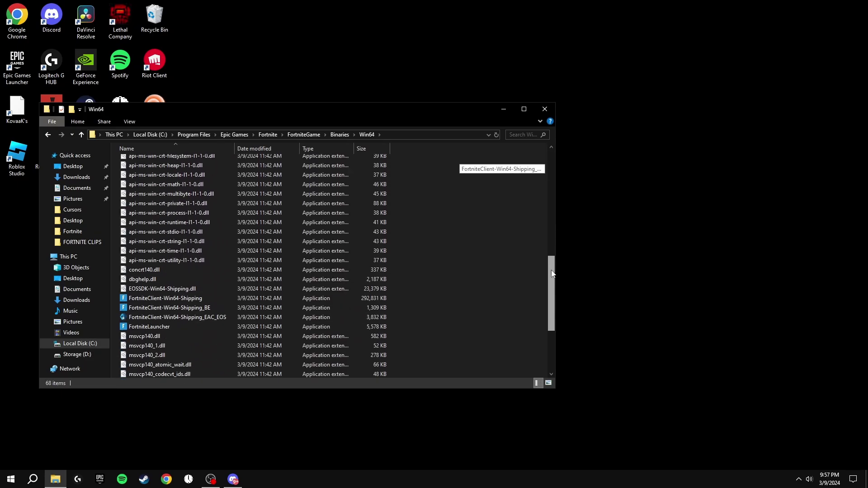
{"action": "left_click", "coordinate": [134, 246]}
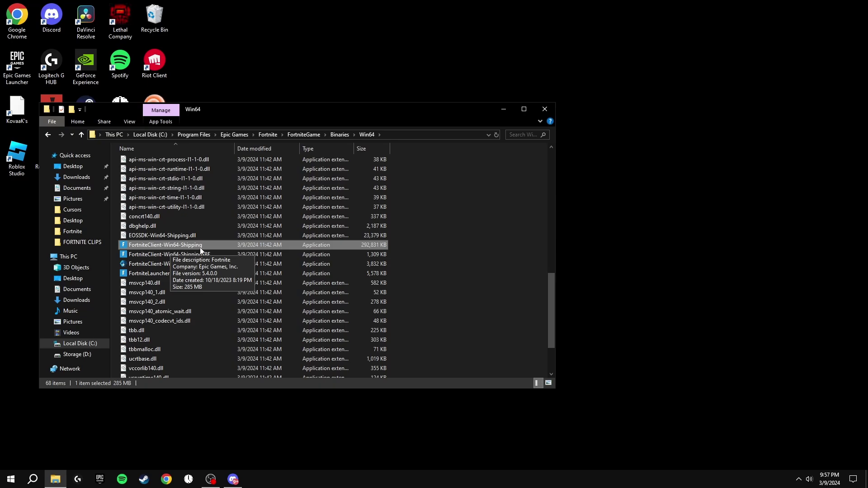
- In its Compatibility properties, disable full-screen optimisations and override high DPI scaling, then apply
{"action": "right_click", "coordinate": [200, 245]}
{"action": "left_click", "coordinate": [225, 443]}
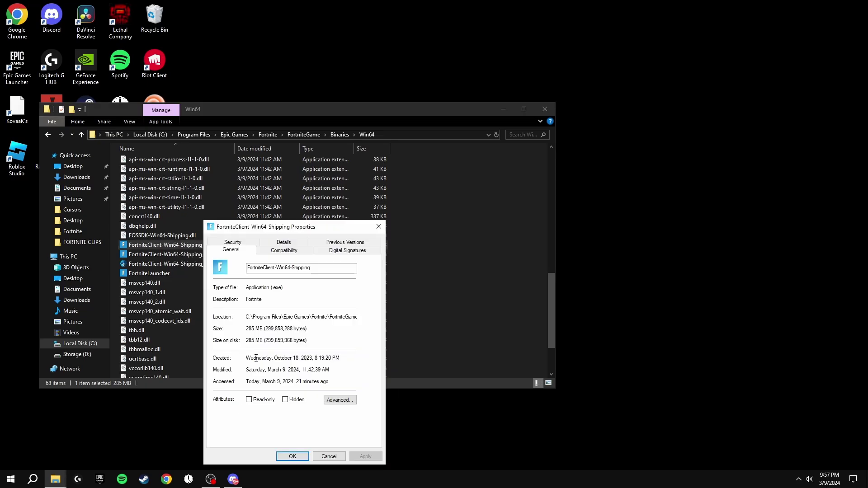
{"action": "left_click", "coordinate": [283, 251]}
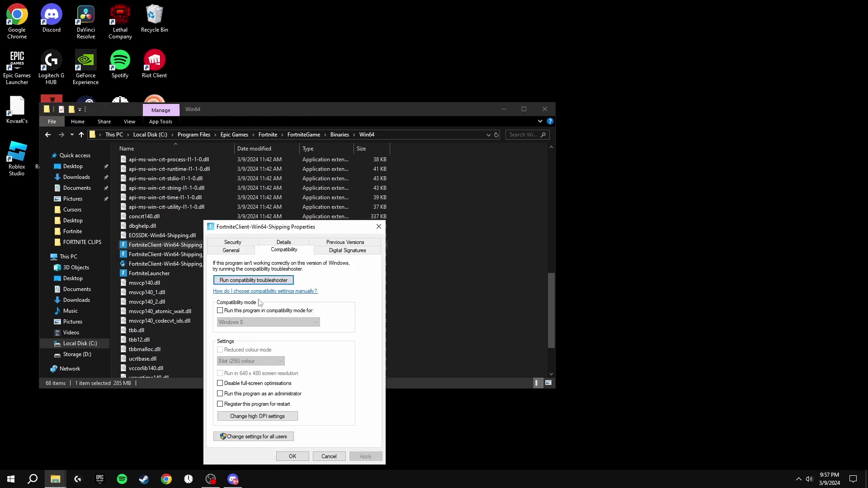
{"action": "left_click", "coordinate": [220, 384]}
{"action": "left_click", "coordinate": [238, 418]}
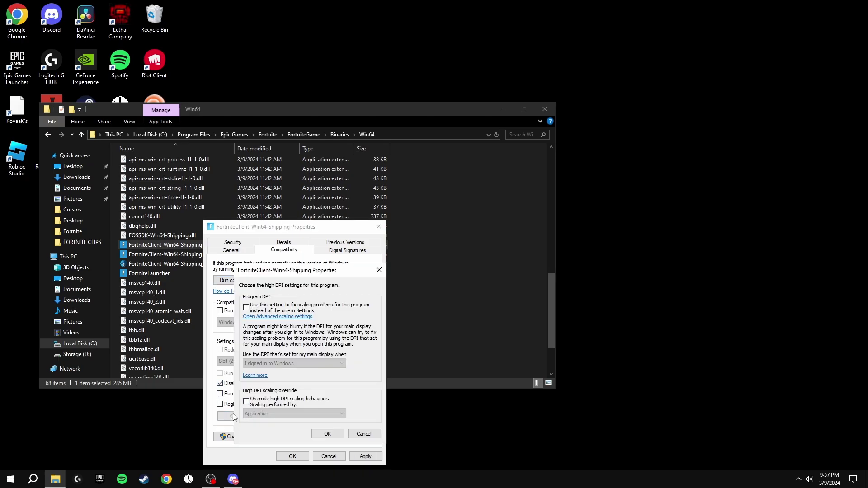
{"action": "left_click_drag", "start_coordinate": [268, 273], "coordinate": [399, 275]}
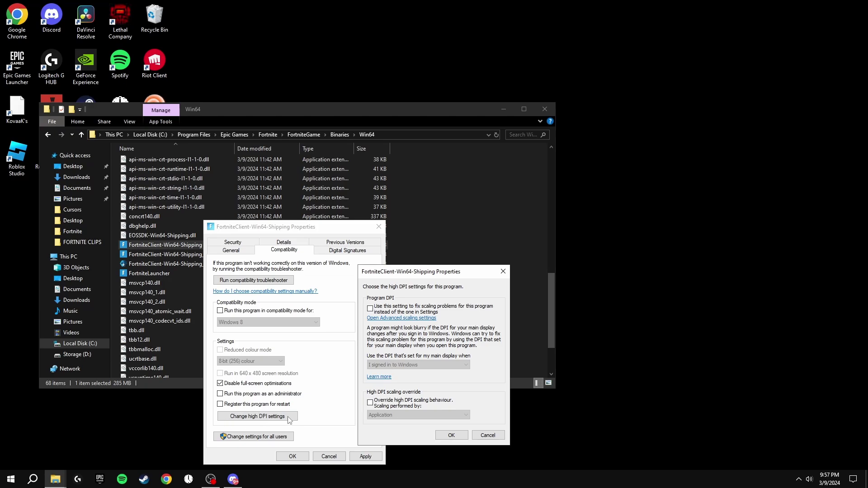
{"action": "left_click", "coordinate": [370, 402]}
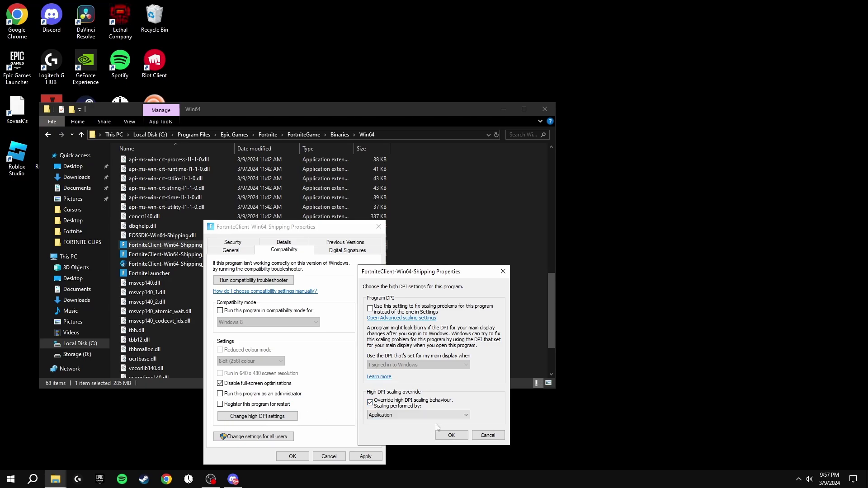
{"action": "left_click", "coordinate": [451, 435]}
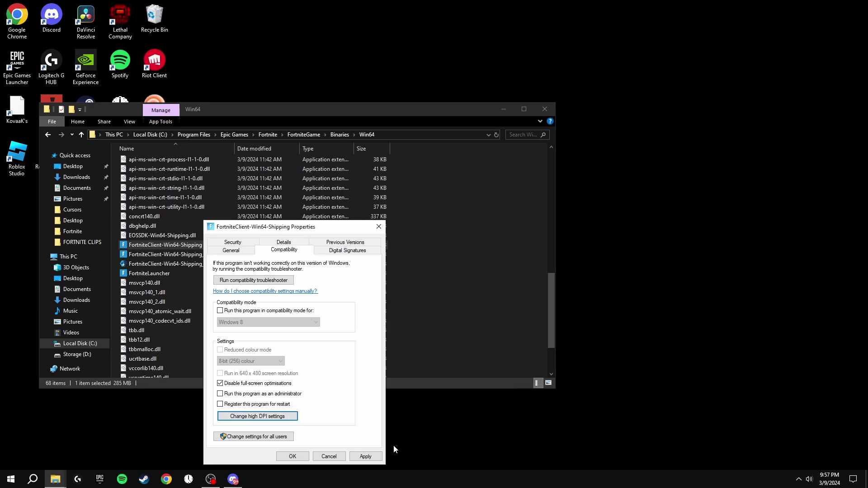
{"action": "left_click", "coordinate": [364, 456]}
{"action": "left_click", "coordinate": [294, 456]}
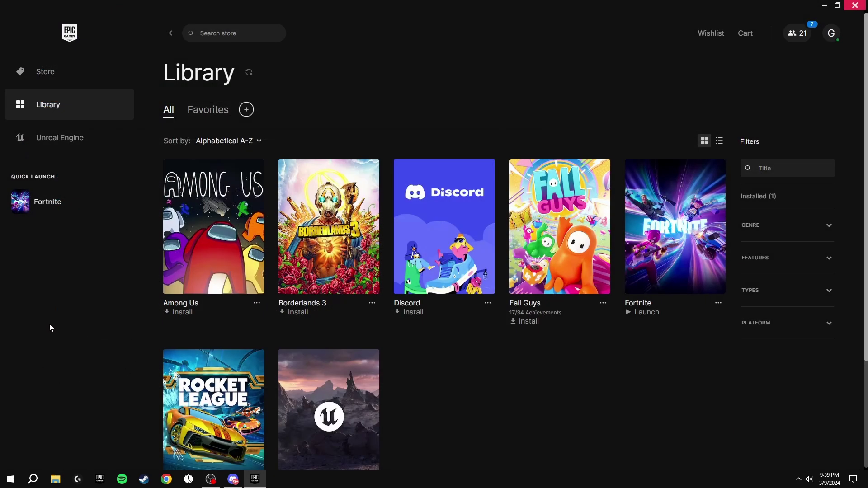
- Open the Epic Games Launcher settings and expand the FORTNITE section
{"action": "left_click", "coordinate": [832, 34]}
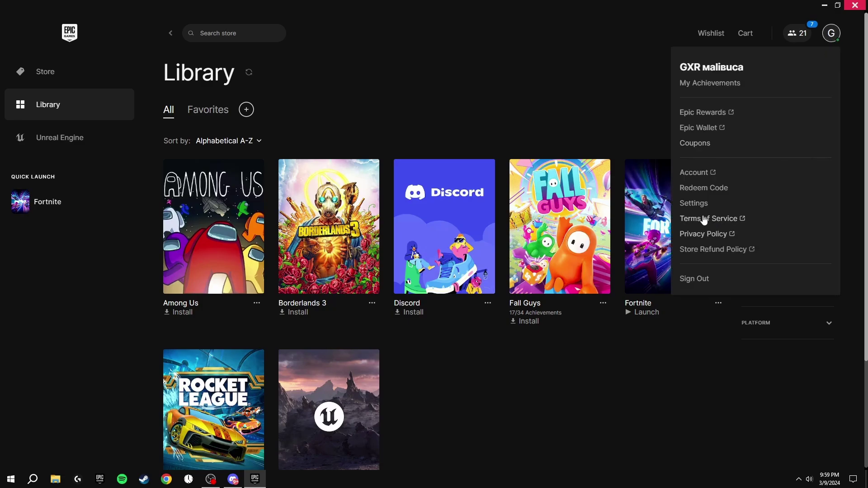
{"action": "left_click", "coordinate": [695, 202]}
{"action": "scroll", "coordinate": [254, 226], "scroll_direction": "down", "scroll_amount": 7}
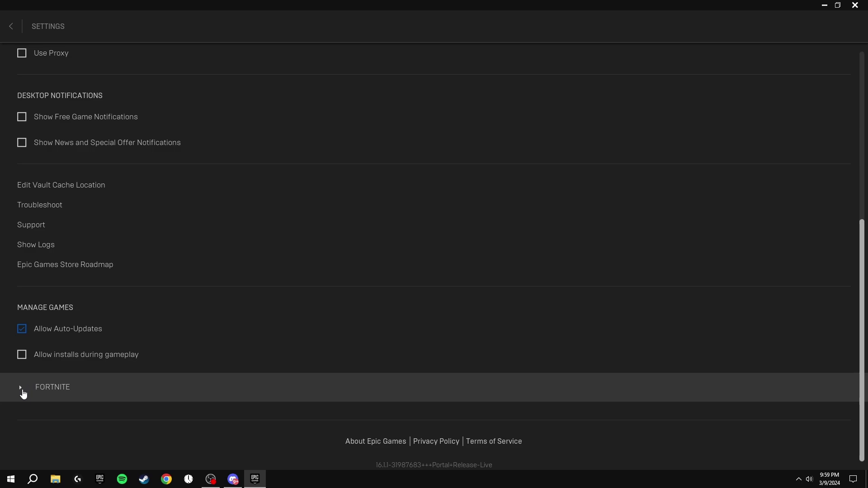
{"action": "left_click", "coordinate": [24, 394]}
{"action": "scroll", "coordinate": [156, 364], "scroll_direction": "down", "scroll_amount": 2}
- Enable Additional Command Line Arguments and paste -LANPLAY -NOSPLASH -USEALLAVAILABLECORES
{"action": "left_click", "coordinate": [148, 393]}
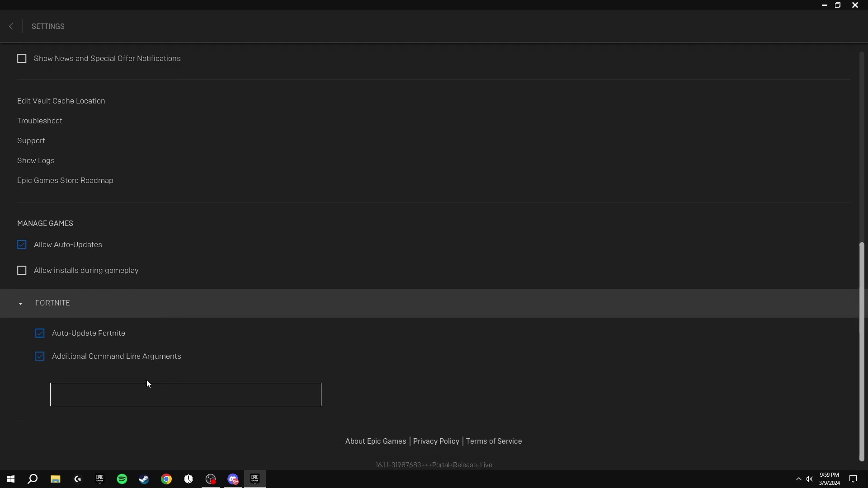
{"action": "type", "text": "-LANPLAY -NOSPLASH -USEALLAVAILABLECORES"}
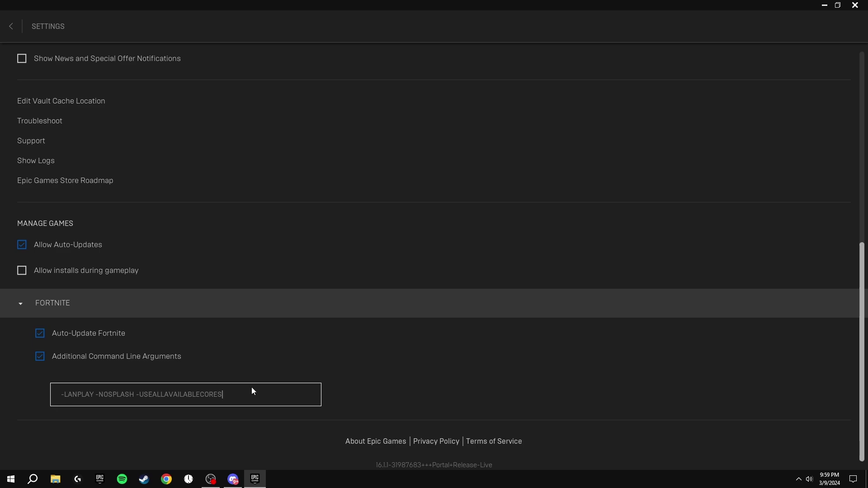
{"action": "left_click_drag", "start_coordinate": [223, 394], "coordinate": [136, 394]}
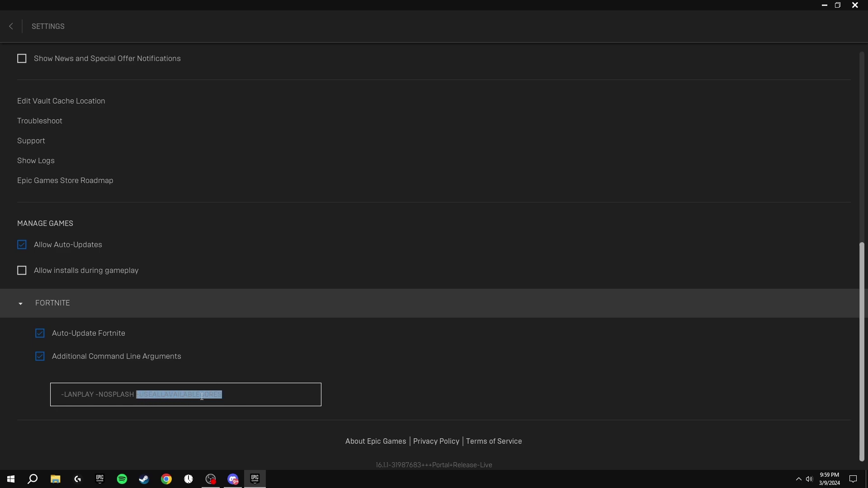
{"action": "left_click", "coordinate": [254, 392]}
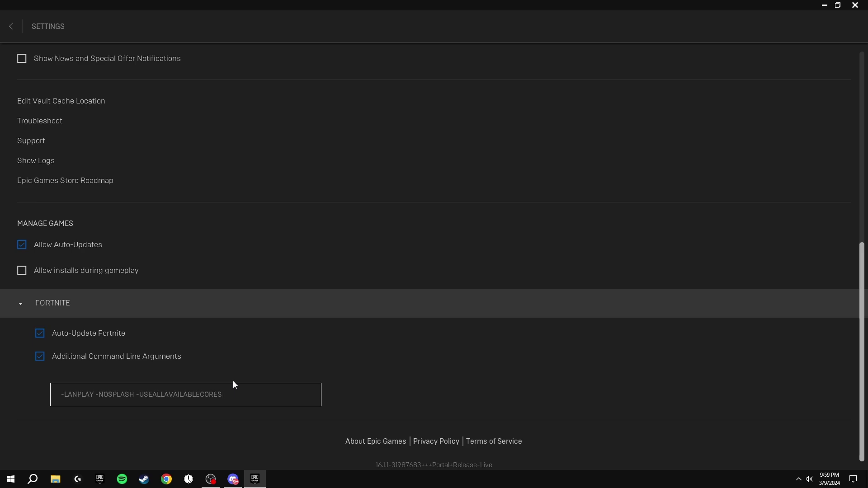
{"action": "left_click_drag", "start_coordinate": [135, 394], "coordinate": [98, 394]}
{"action": "left_click_drag", "start_coordinate": [93, 394], "coordinate": [61, 396]}
- Close the Epic Games Launcher and open System Configuration's Boot tab
{"action": "key", "text": "alt+F4"}
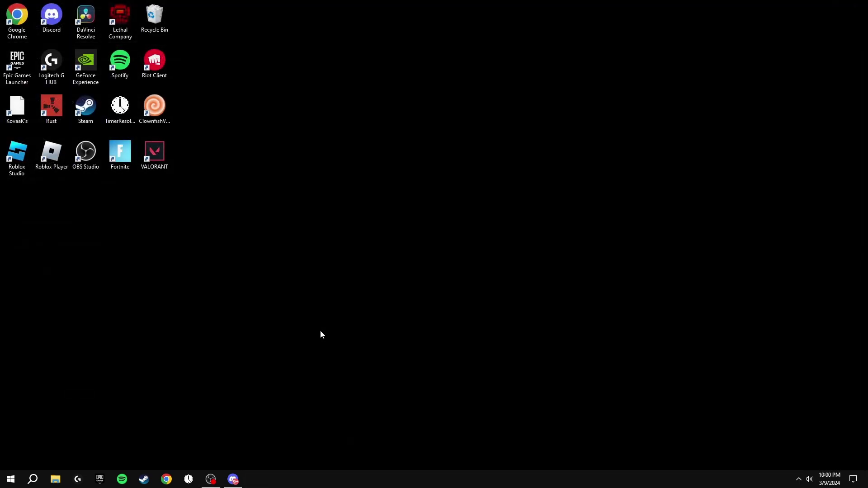
{"action": "left_click", "coordinate": [39, 485]}
{"action": "type", "text": "system con"}
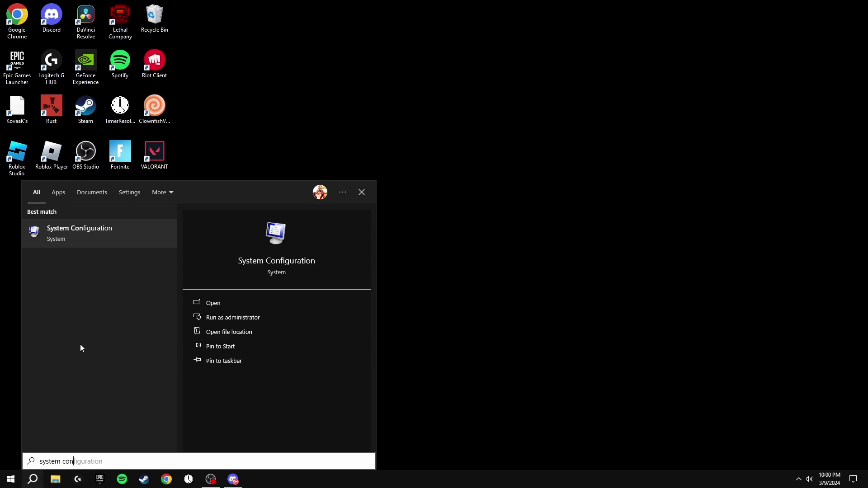
{"action": "left_click", "coordinate": [80, 230]}
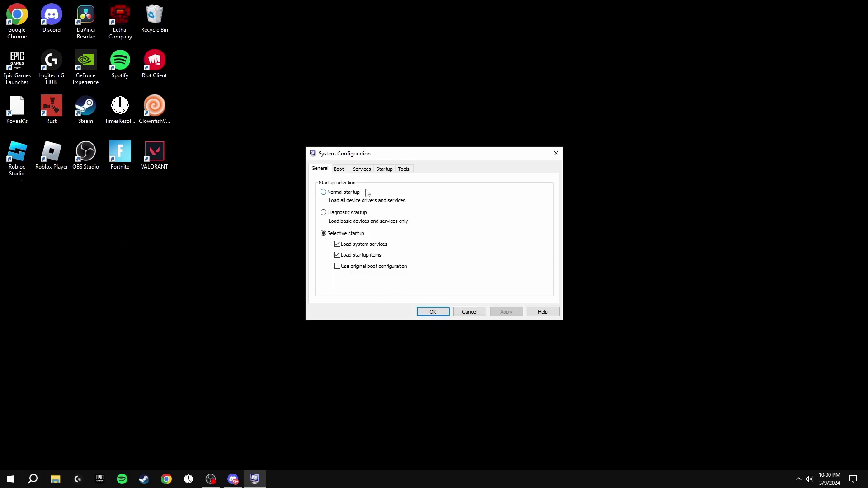
{"action": "left_click", "coordinate": [339, 169]}
{"action": "double_click", "coordinate": [492, 254]}
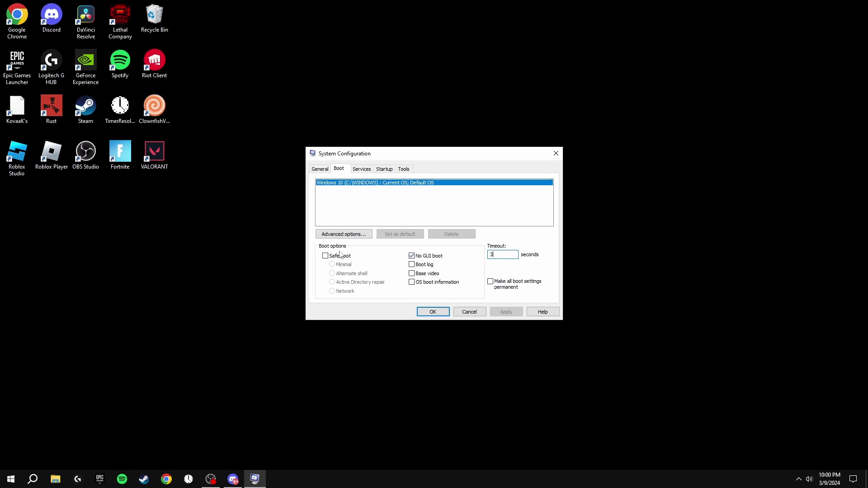
- In Advanced boot options, set Number of processors to 12, then apply and close
{"action": "left_click", "coordinate": [346, 235]}
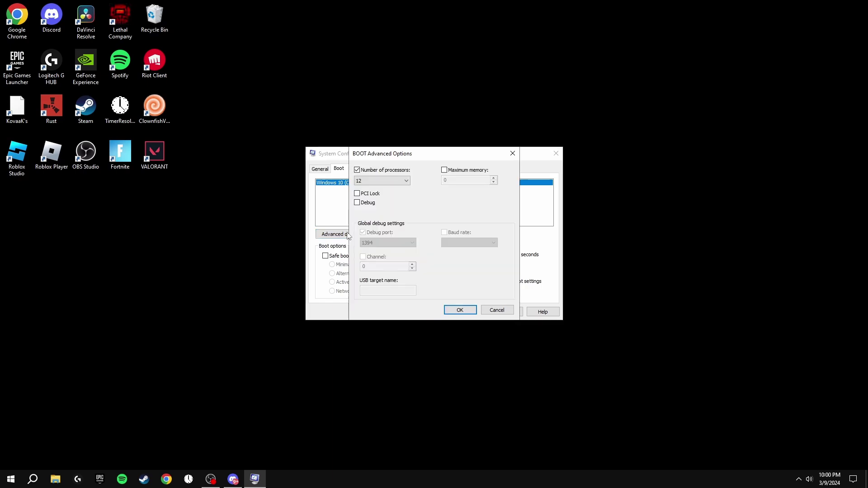
{"action": "left_click", "coordinate": [362, 171]}
{"action": "left_click", "coordinate": [364, 181]}
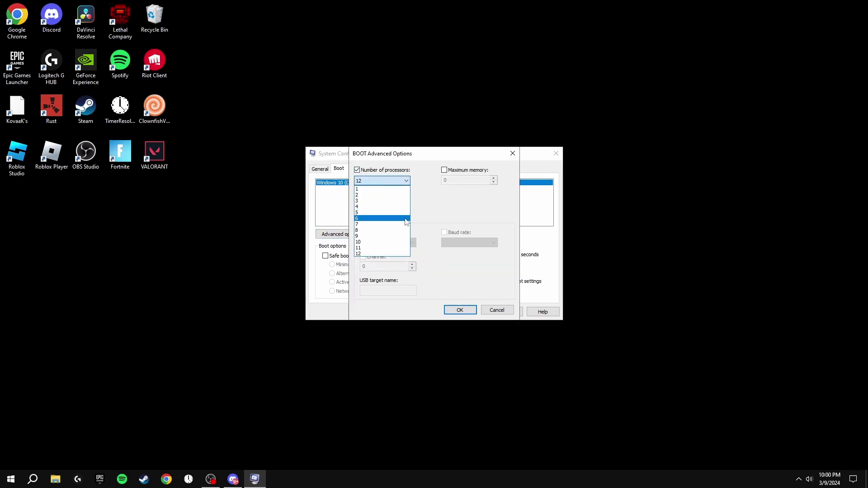
{"action": "left_click", "coordinate": [367, 254]}
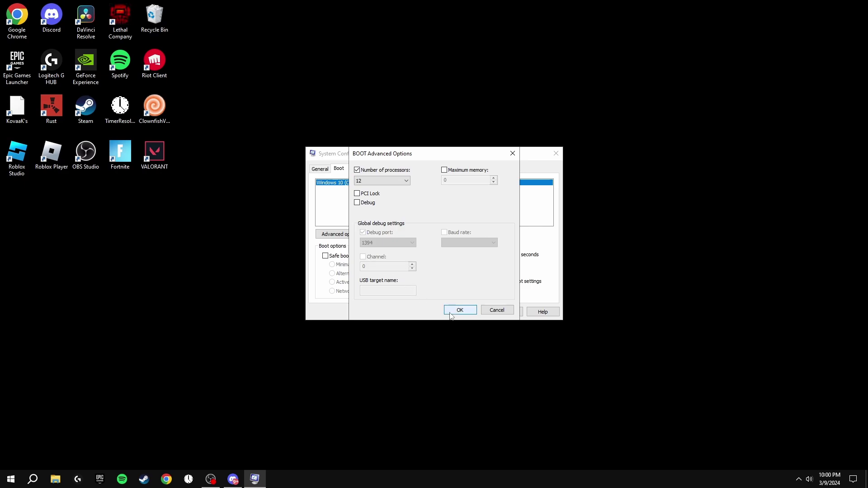
{"action": "left_click", "coordinate": [373, 181]}
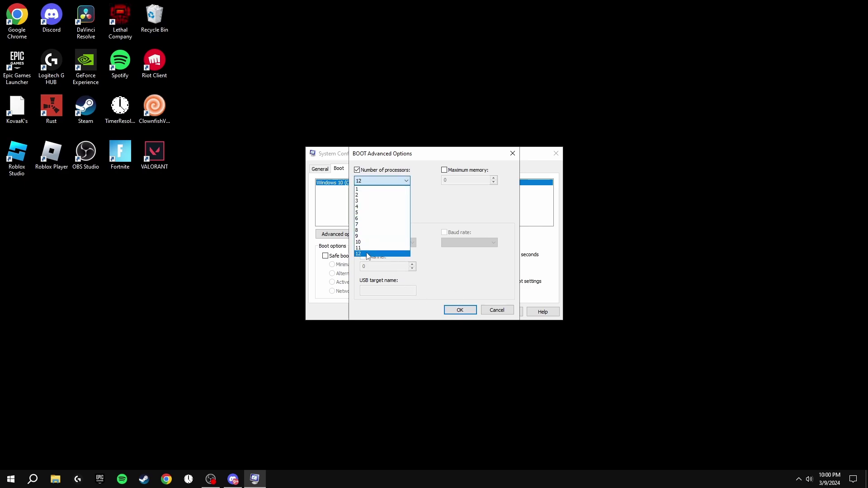
{"action": "left_click", "coordinate": [366, 183]}
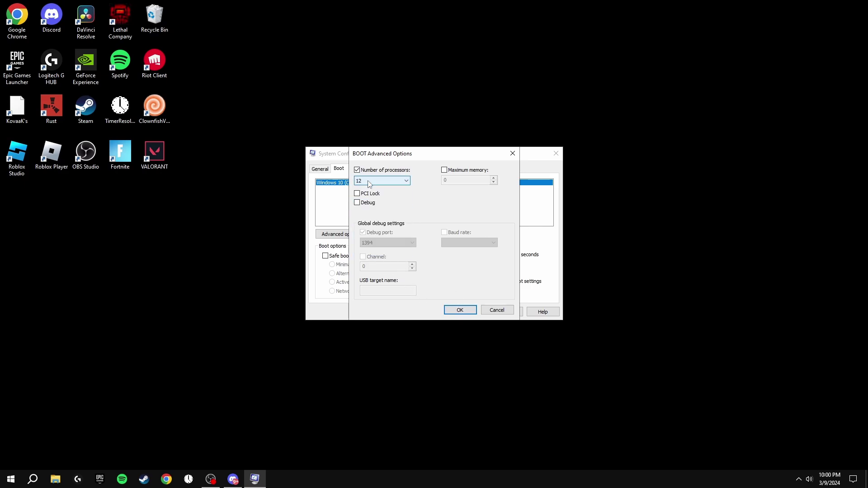
{"action": "left_click", "coordinate": [460, 310]}
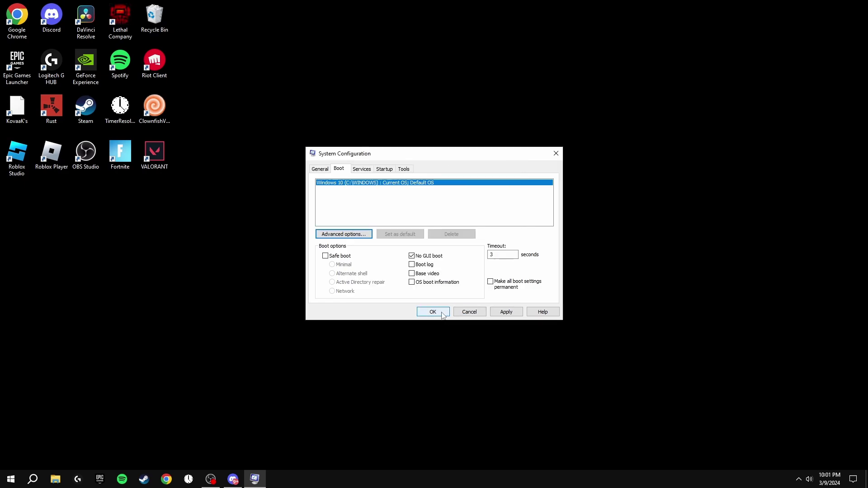
{"action": "left_click", "coordinate": [505, 312]}
{"action": "left_click", "coordinate": [433, 312]}
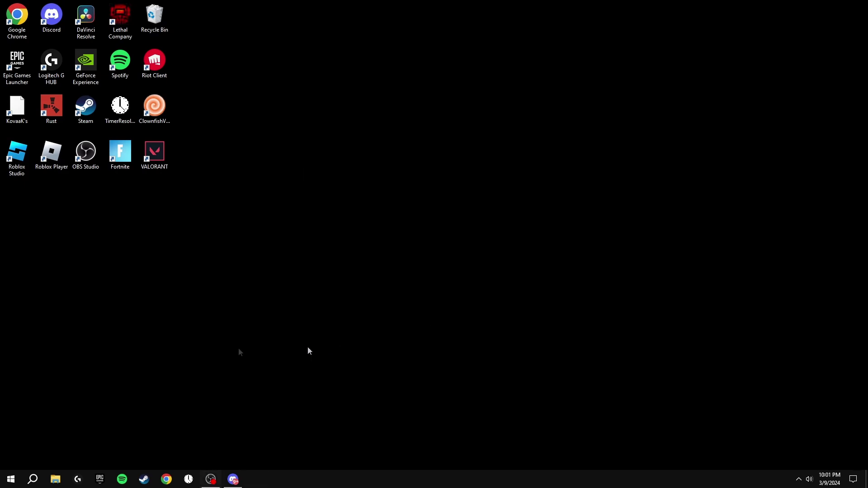
- In NVIDIA Control Panel, set Adjust image settings with preview to use the advanced 3D image settings
{"action": "right_click", "coordinate": [409, 256]}
{"action": "left_click", "coordinate": [297, 373]}
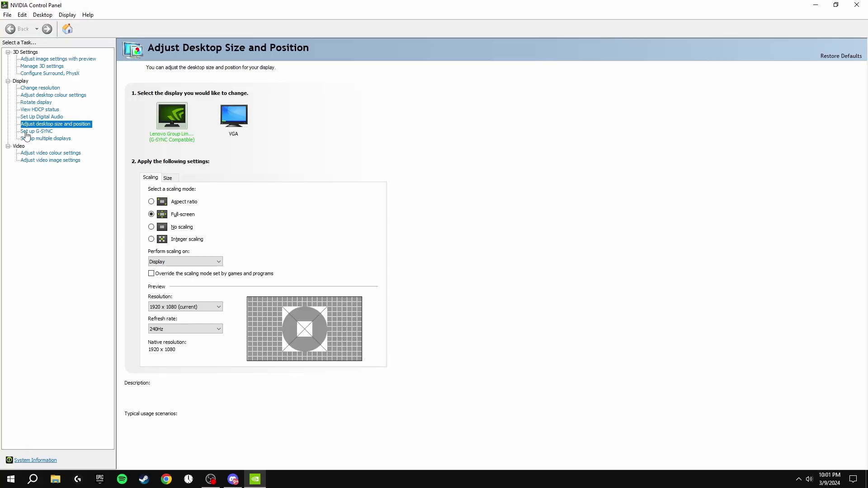
{"action": "left_click", "coordinate": [45, 59]}
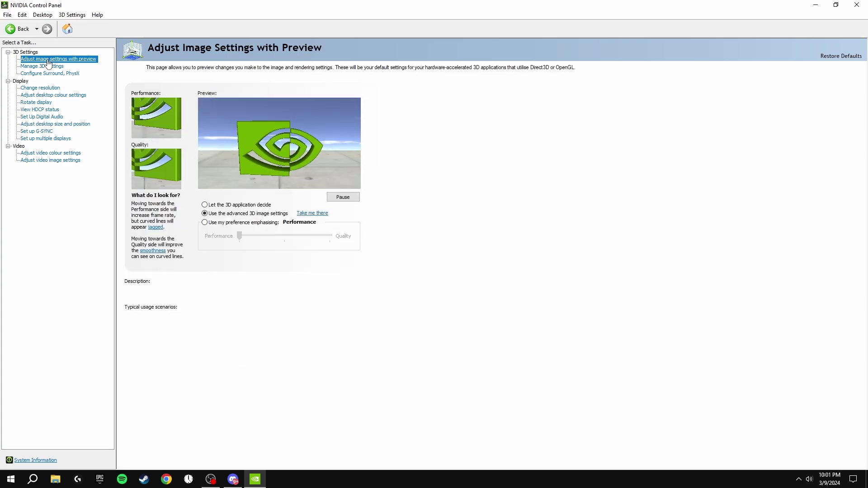
{"action": "left_click", "coordinate": [205, 222]}
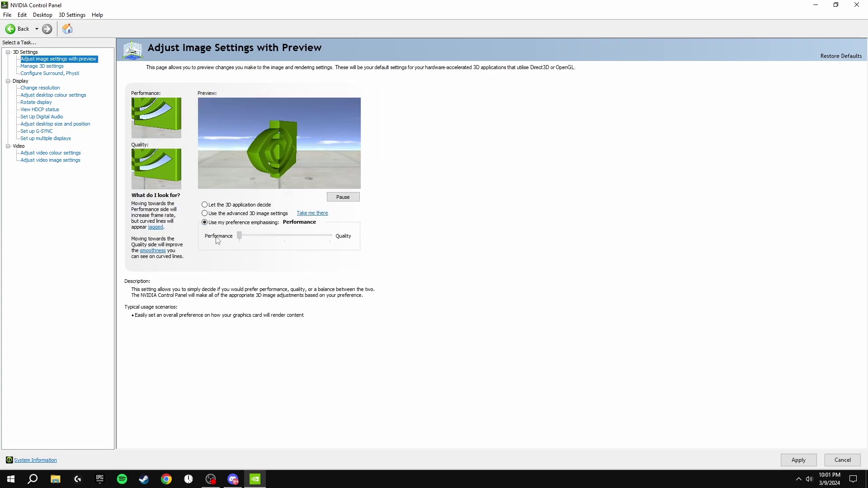
{"action": "left_click", "coordinate": [205, 213]}
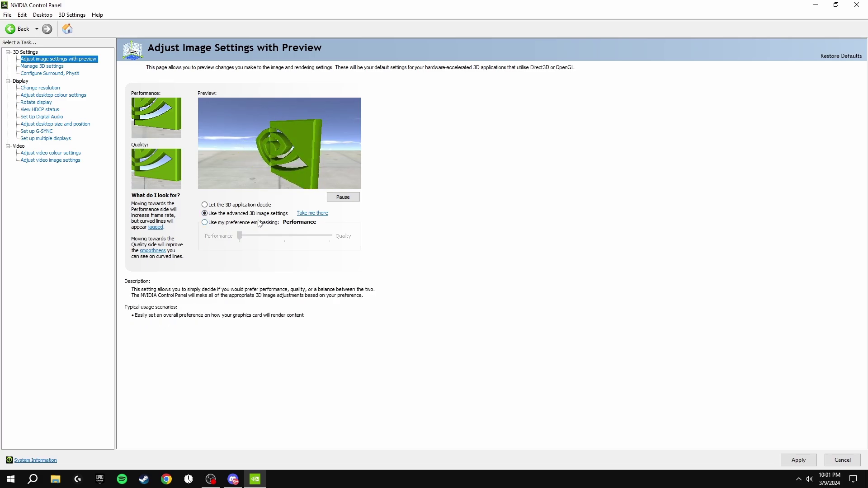
- Apply the global Manage 3D Settings: Texture filtering Quality High performance, Threaded optimisation On
{"action": "left_click", "coordinate": [313, 213]}
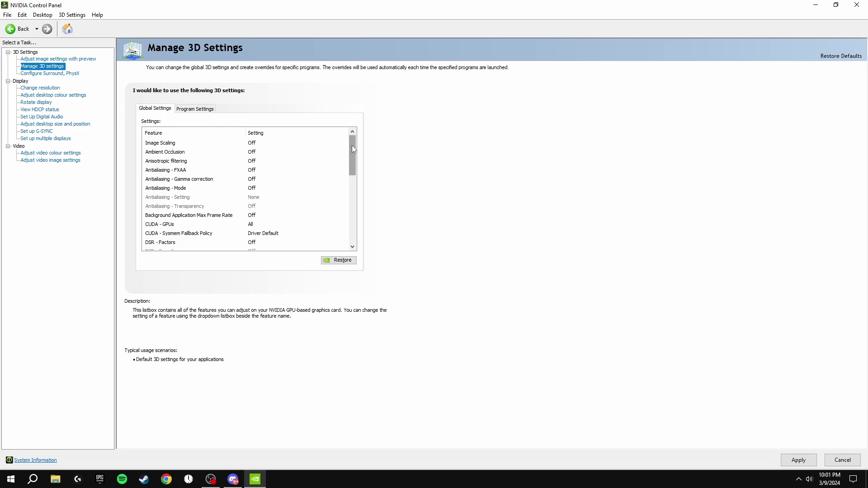
{"action": "left_click_drag", "start_coordinate": [351, 153], "coordinate": [355, 223]}
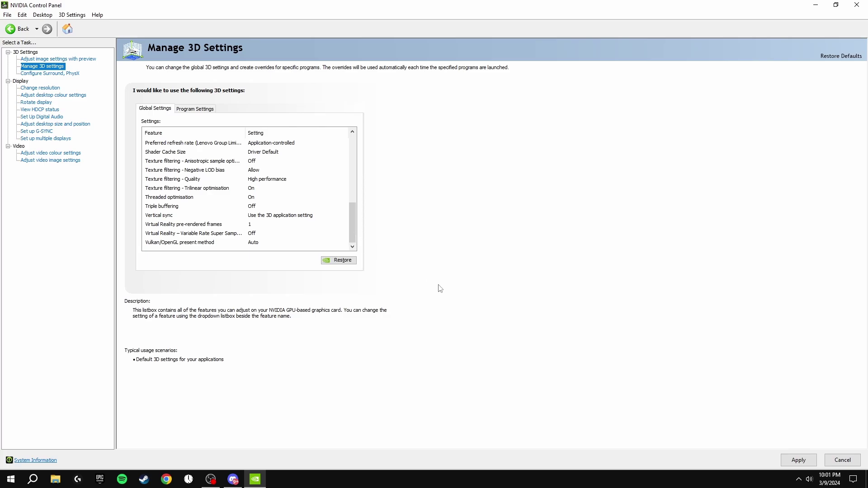
{"action": "left_click", "coordinate": [792, 459]}
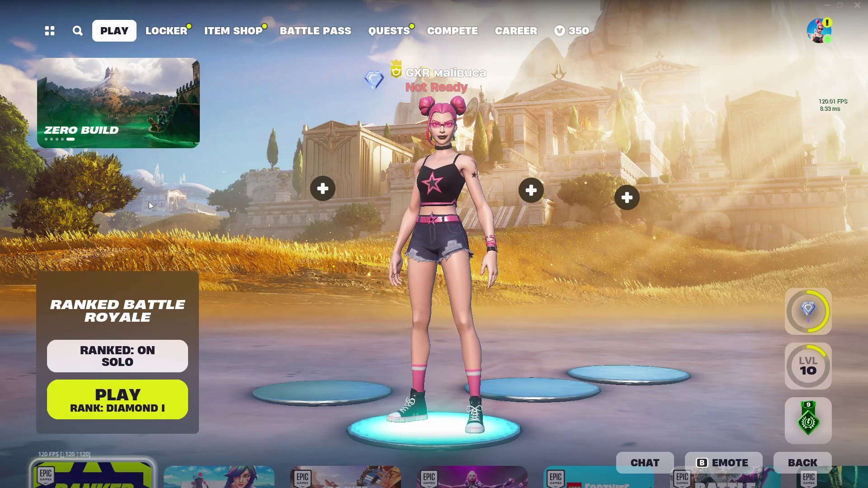
{"action": "left_click_drag", "start_coordinate": [189, 315], "coordinate": [255, 312]}
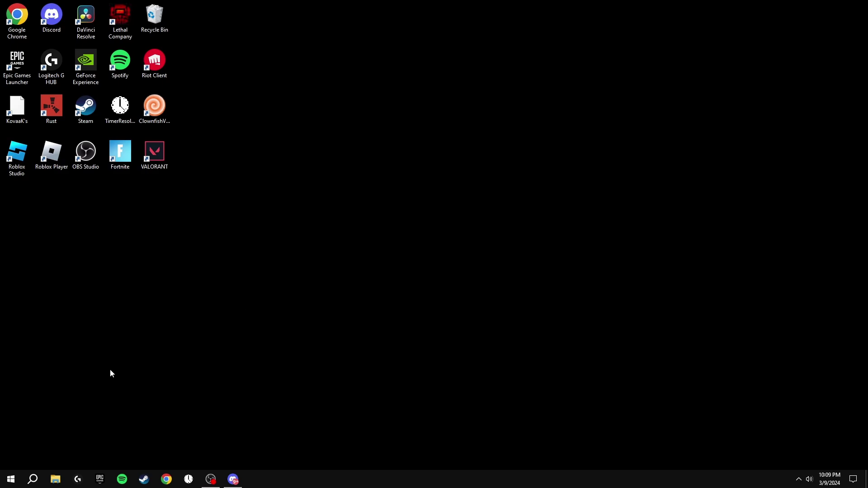
- Find Mouse settings via search, confirm Enhance pointer precision is unchecked in Pointer Options, then close
{"action": "left_click", "coordinate": [32, 479]}
{"action": "type", "text": "mouse"}
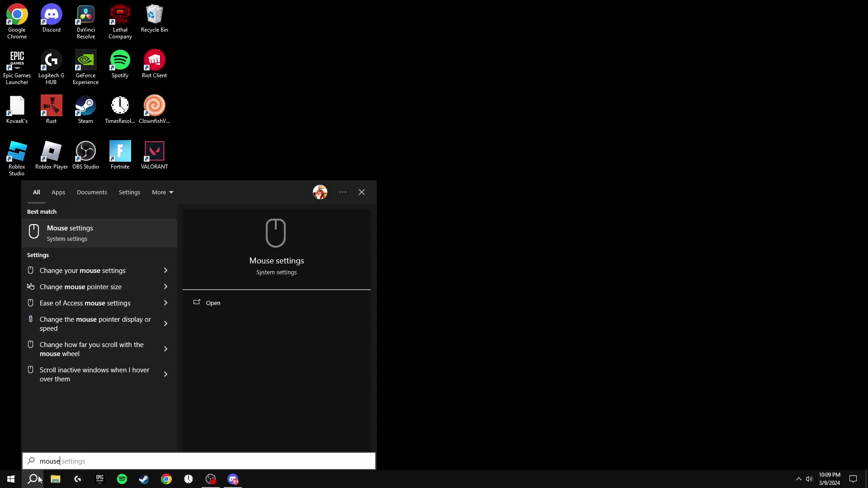
{"action": "left_click", "coordinate": [71, 237]}
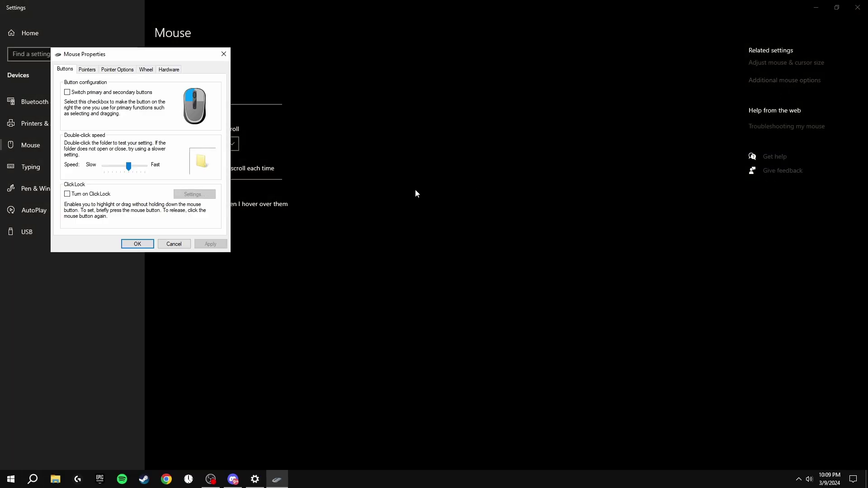
{"action": "left_click", "coordinate": [116, 70]}
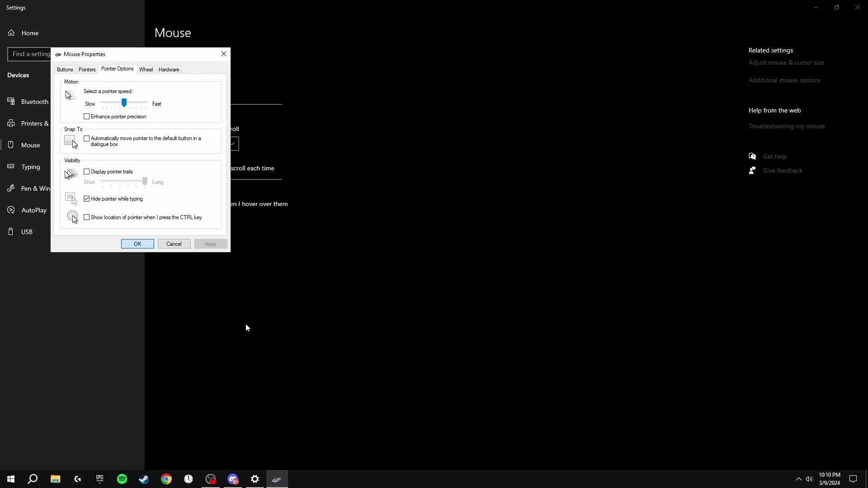
{"action": "key", "text": "alt+F4"}
{"action": "key", "text": "alt+F4"}
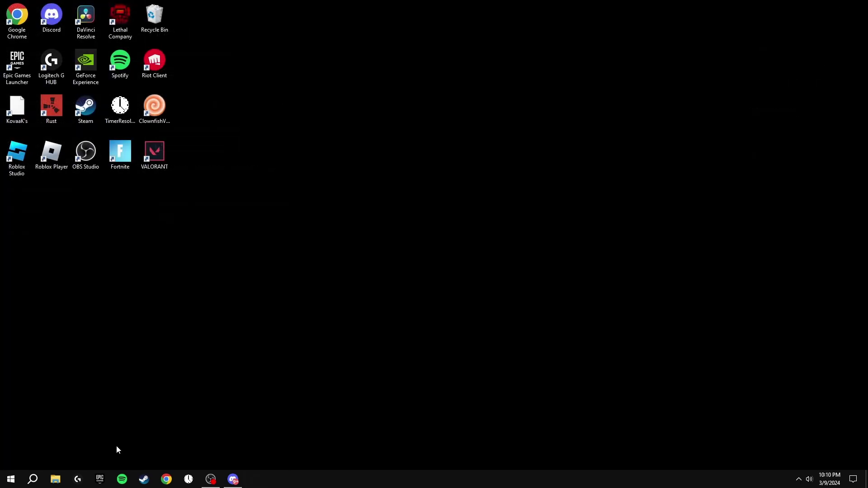
- Go from %localappdata% to the FortniteGame\Saved\Config\WindowsClient folder
{"action": "key", "text": "super+r"}
{"action": "type", "text": "%"}
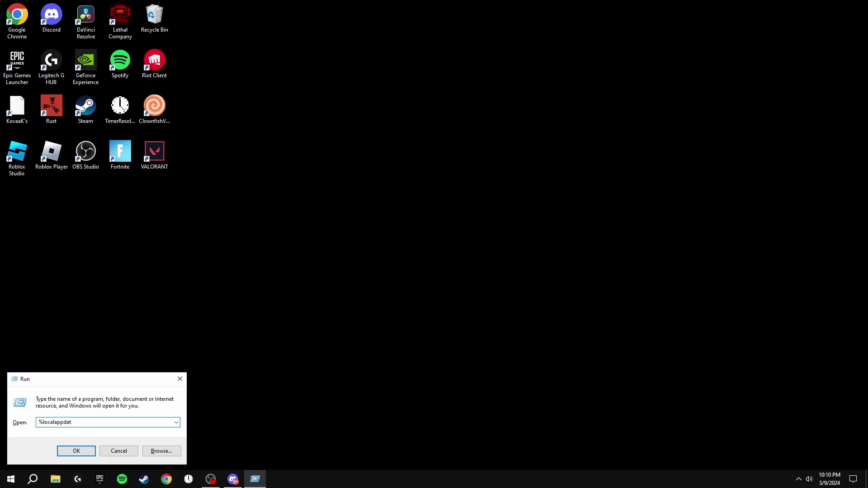
{"action": "type", "text": "localappdata%"}
{"action": "key", "text": "Return"}
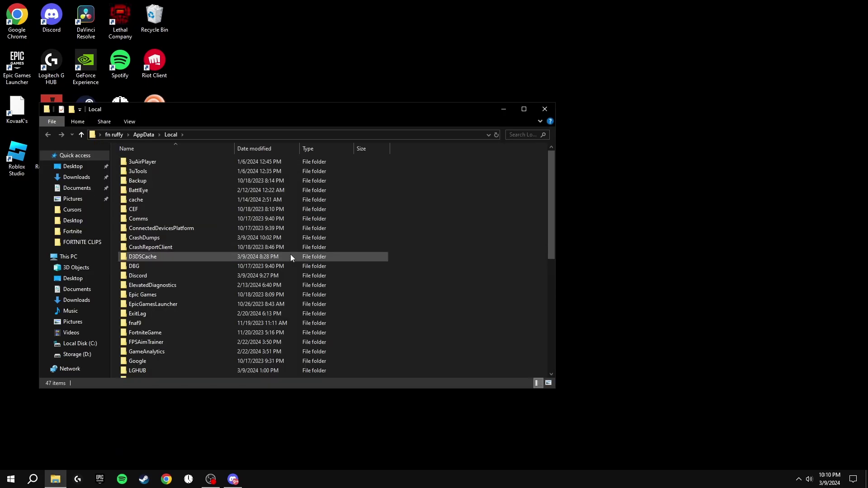
{"action": "type", "text": "fo"}
{"action": "double_click", "coordinate": [163, 332]}
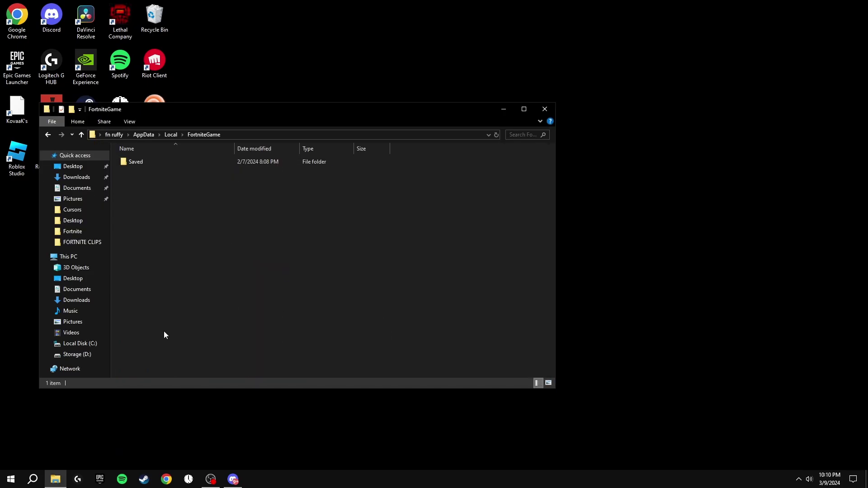
{"action": "double_click", "coordinate": [152, 162]}
{"action": "double_click", "coordinate": [151, 161]}
{"action": "double_click", "coordinate": [150, 171]}
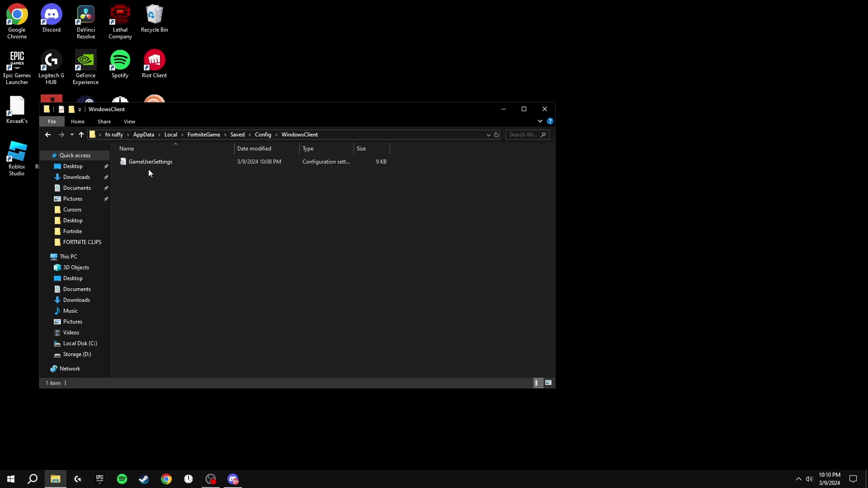
- Tick Read-only in GameUserSettings' Properties, confirm, and open the file in Notepad
{"action": "left_click", "coordinate": [152, 161]}
{"action": "right_click", "coordinate": [151, 161]}
{"action": "left_click", "coordinate": [180, 364]}
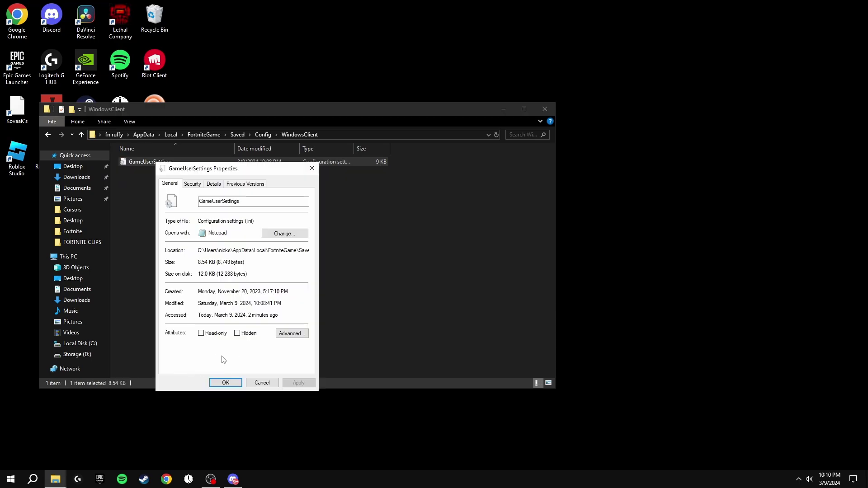
{"action": "left_click", "coordinate": [200, 333]}
{"action": "left_click", "coordinate": [225, 383]}
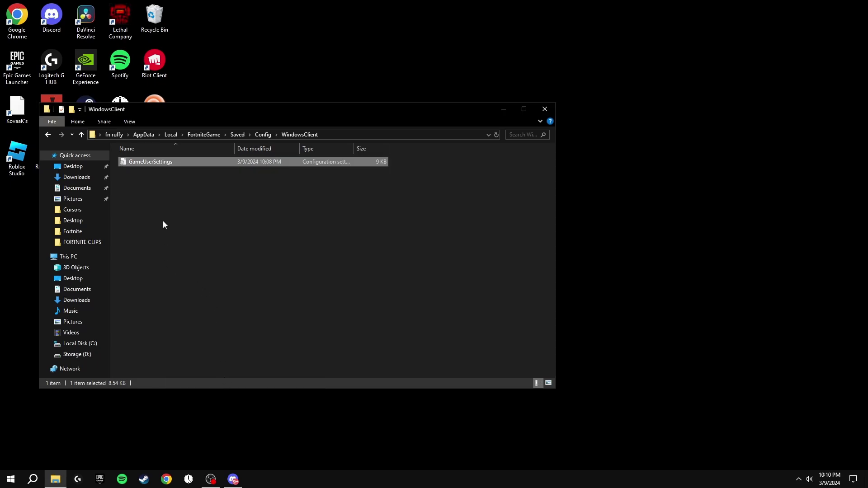
{"action": "double_click", "coordinate": [150, 161]}
- Change bDisableMouseAcceleration from False to True, save GameUserSettings, and close Notepad
{"action": "left_click", "coordinate": [608, 103]}
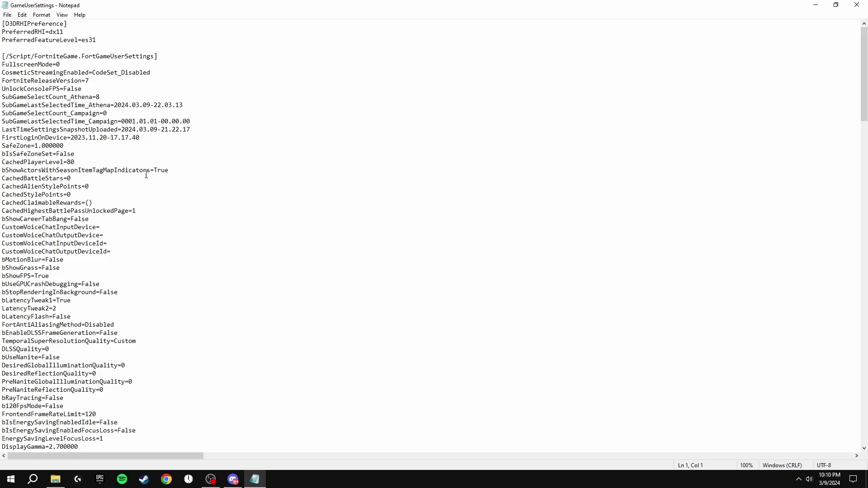
{"action": "key", "text": "ctrl+f"}
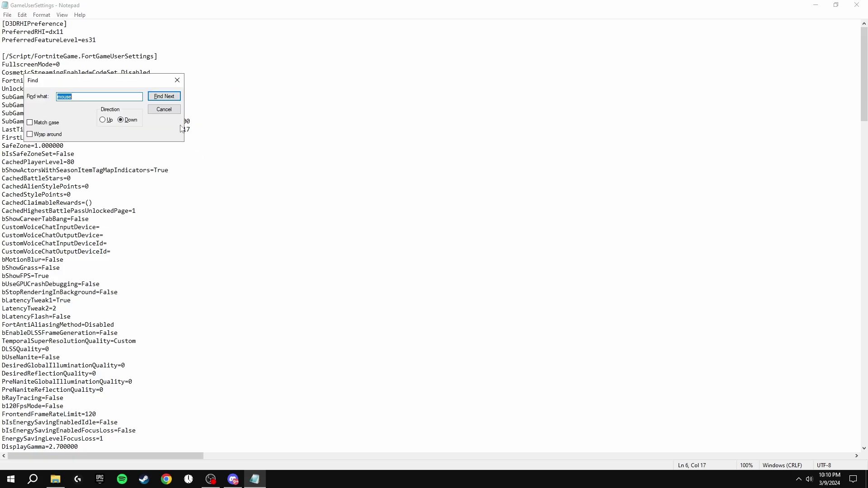
{"action": "left_click", "coordinate": [163, 96]}
{"action": "left_click", "coordinate": [179, 83]}
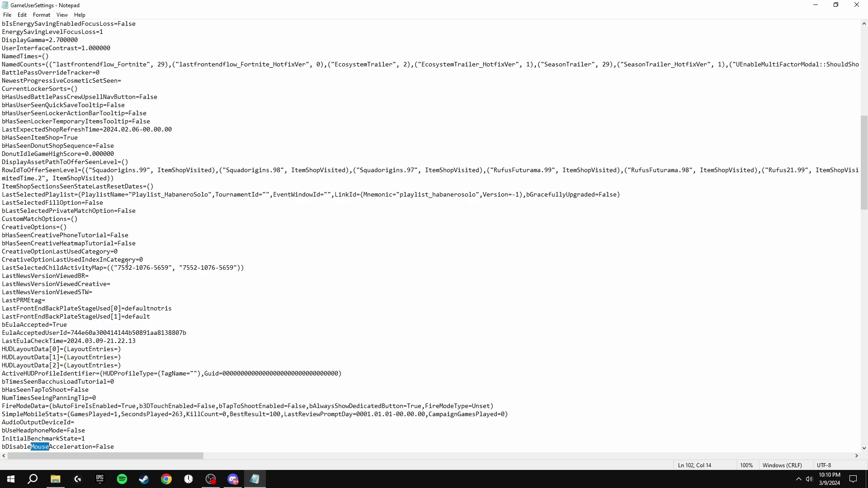
{"action": "scroll", "coordinate": [68, 345], "scroll_direction": "down", "scroll_amount": 4}
{"action": "left_click_drag", "start_coordinate": [115, 349], "coordinate": [96, 348]}
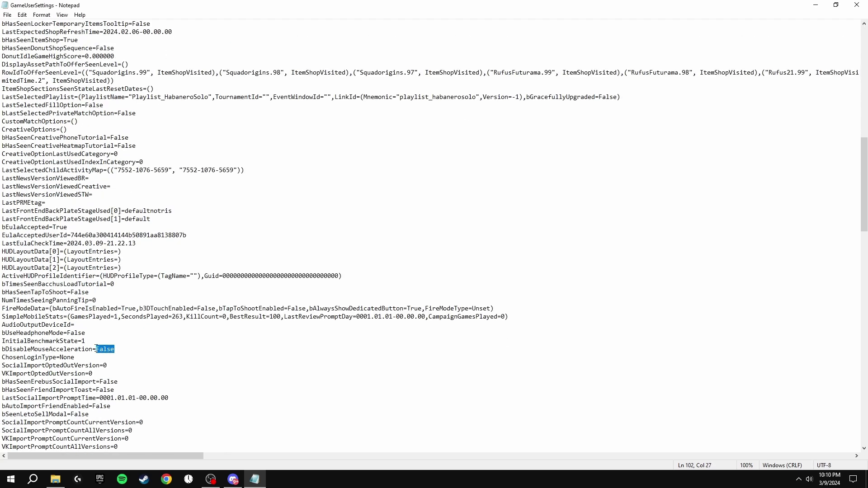
{"action": "type", "text": "Tru"}
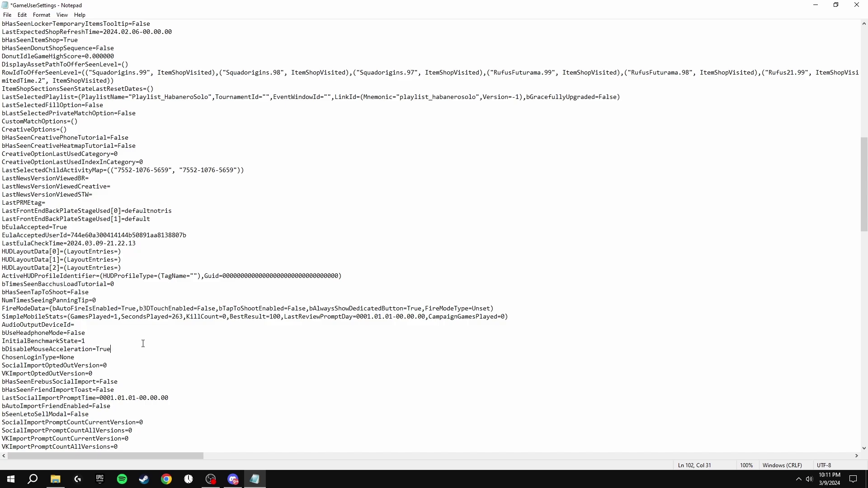
{"action": "left_click", "coordinate": [7, 15]}
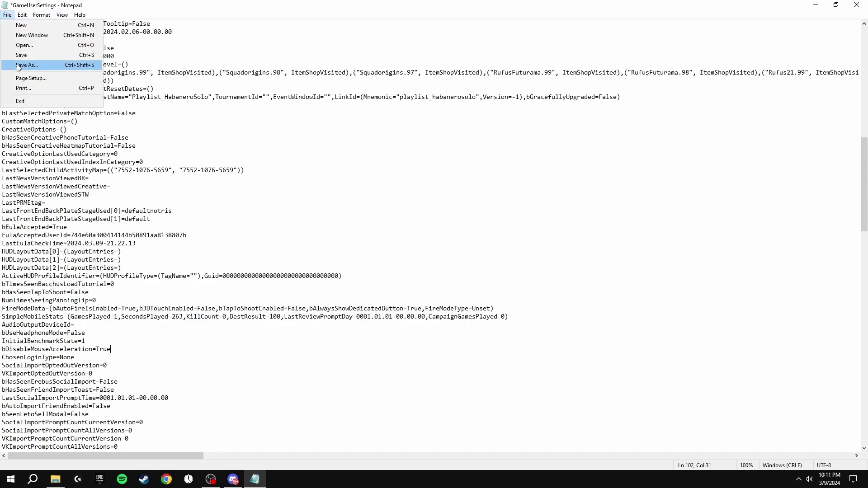
{"action": "left_click", "coordinate": [36, 58]}
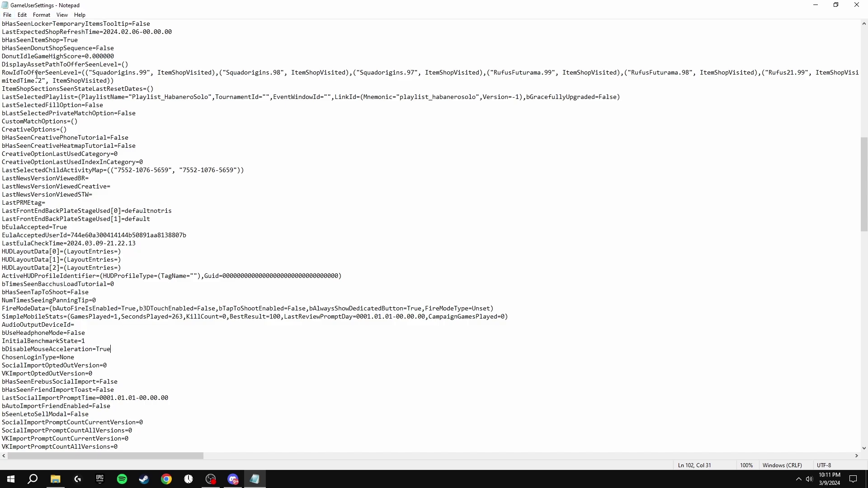
{"action": "left_click", "coordinate": [857, 5]}
- Mark GameUserSettings Read-only in its Properties, apply and OK, then close the folder window
{"action": "right_click", "coordinate": [210, 162]}
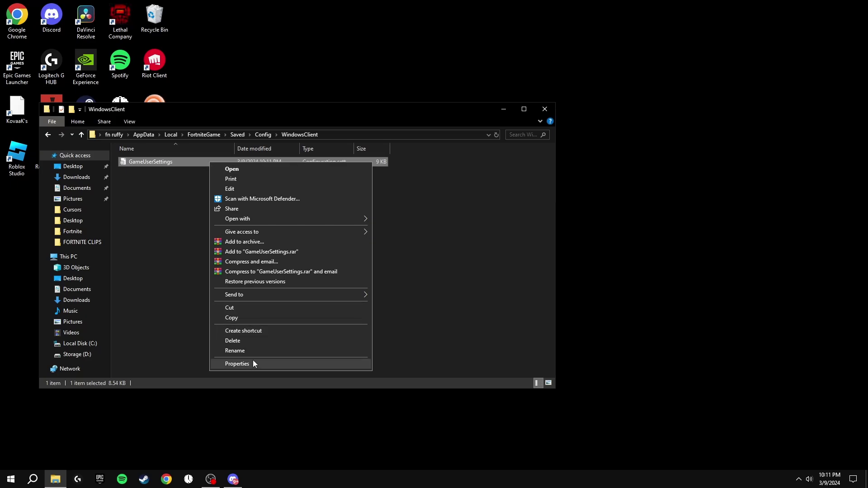
{"action": "left_click", "coordinate": [282, 362]}
{"action": "left_click", "coordinate": [259, 334]}
{"action": "left_click", "coordinate": [355, 383]}
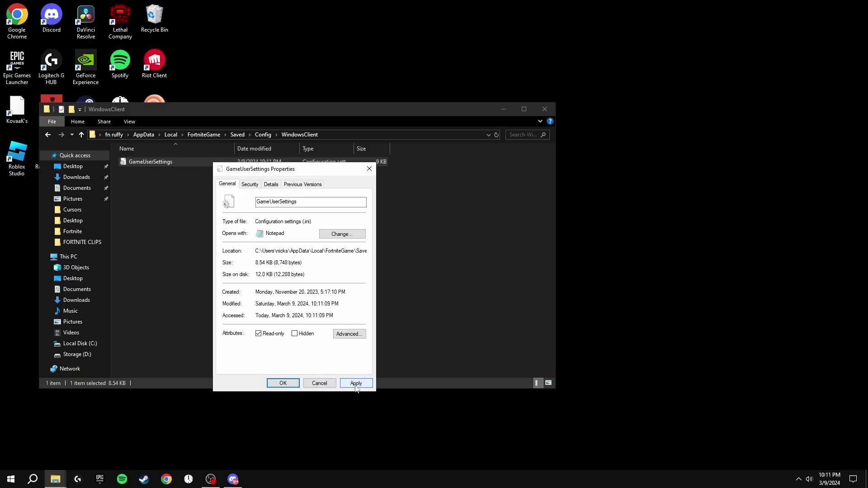
{"action": "left_click", "coordinate": [282, 383]}
{"action": "left_click", "coordinate": [545, 109]}
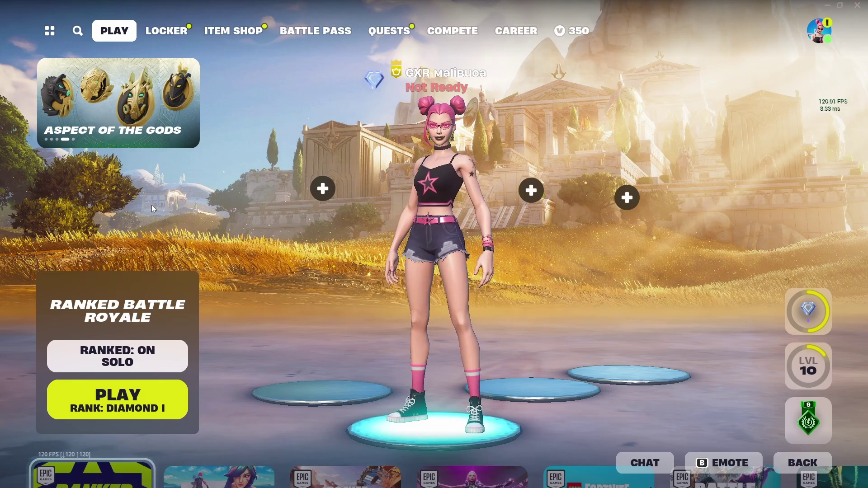
{"action": "left_click", "coordinate": [323, 189]}
{"action": "left_click", "coordinate": [595, 362]}
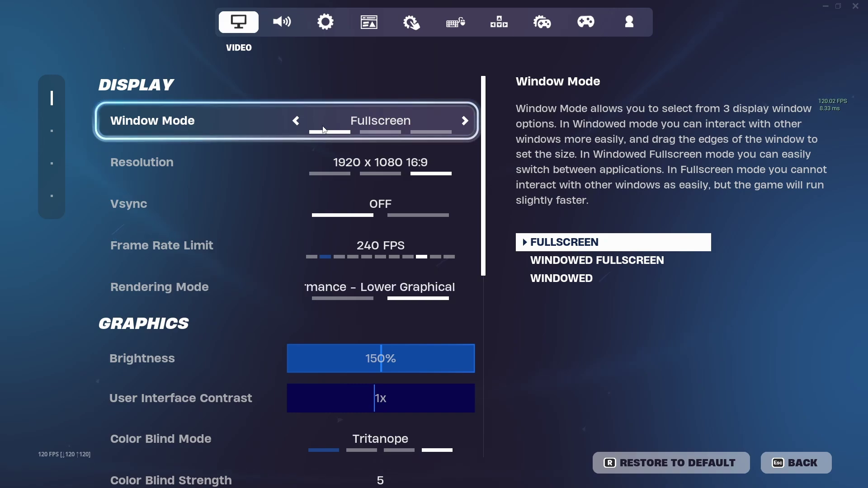
{"action": "left_click", "coordinate": [791, 455]}
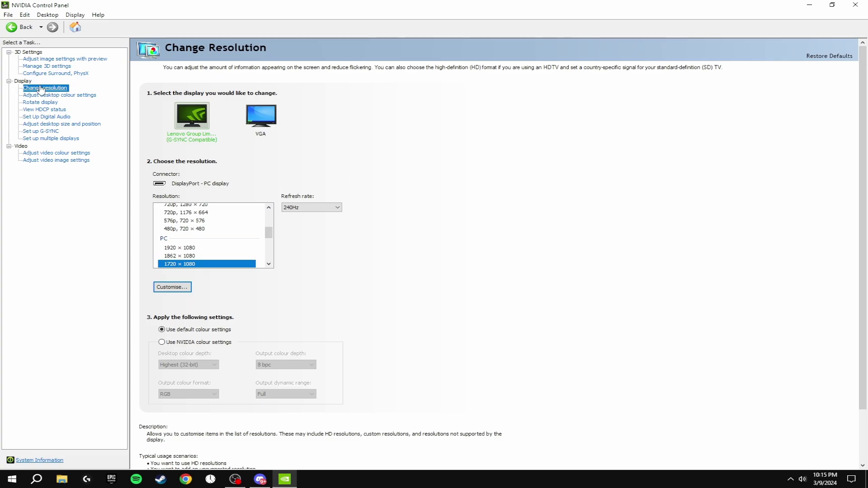
{"action": "left_click", "coordinate": [173, 289]}
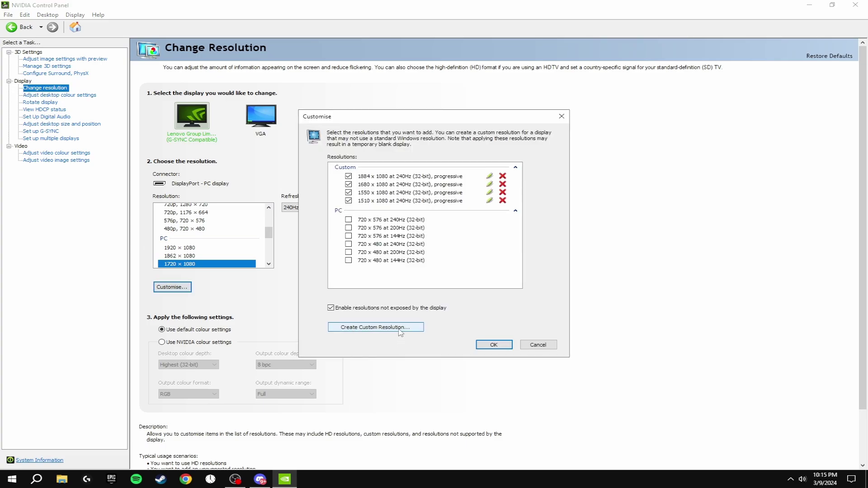
{"action": "left_click", "coordinate": [363, 330]}
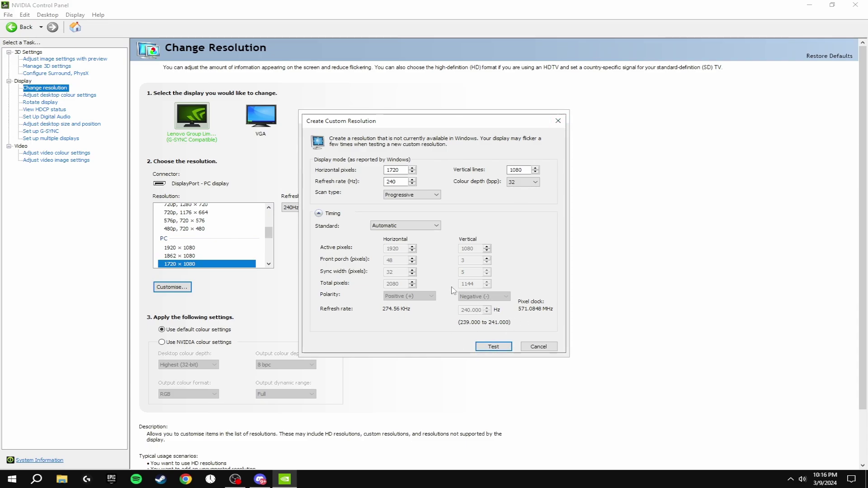
{"action": "left_click", "coordinate": [558, 120]}
{"action": "left_click", "coordinate": [494, 345]}
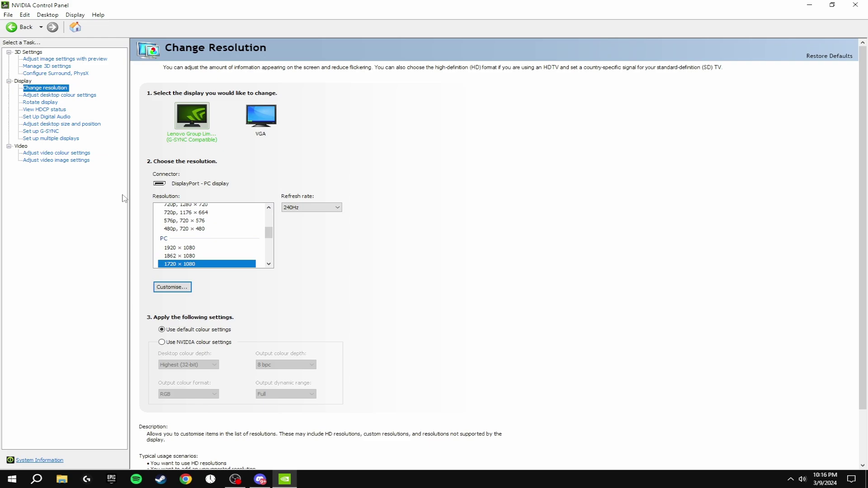
- Apply Full-screen scaling performed on Display, previewed at 1720 x 1080, in desktop size and position
{"action": "left_click", "coordinate": [45, 124]}
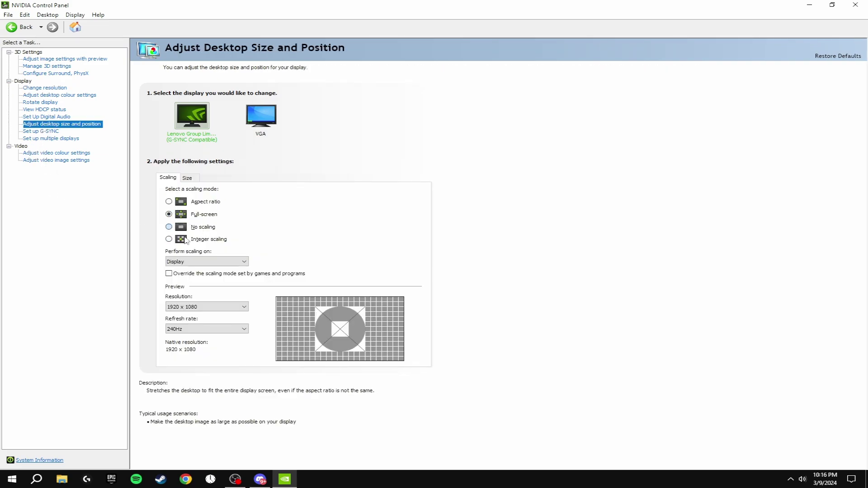
{"action": "left_click", "coordinate": [188, 262]}
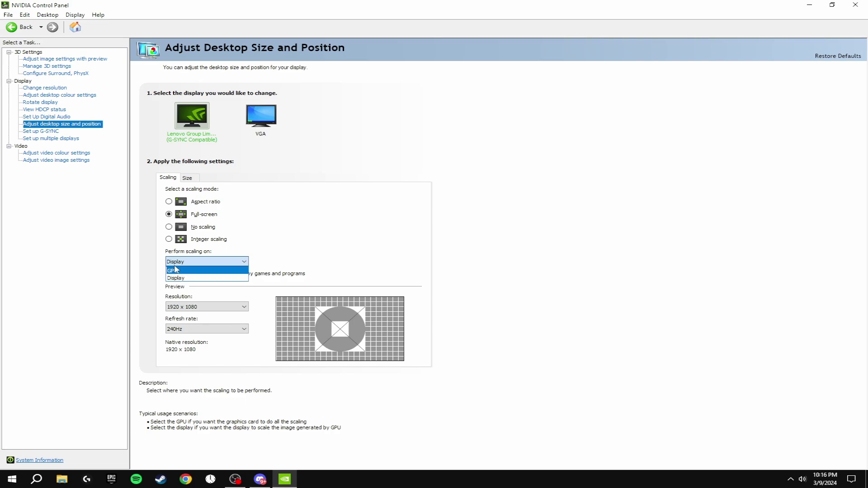
{"action": "left_click", "coordinate": [179, 278]}
{"action": "left_click", "coordinate": [169, 274]}
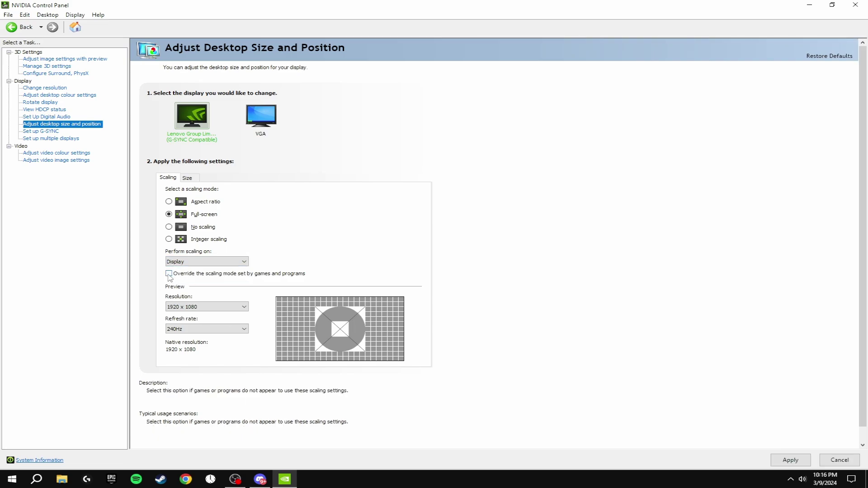
{"action": "left_click", "coordinate": [202, 308]}
{"action": "left_click", "coordinate": [205, 337]}
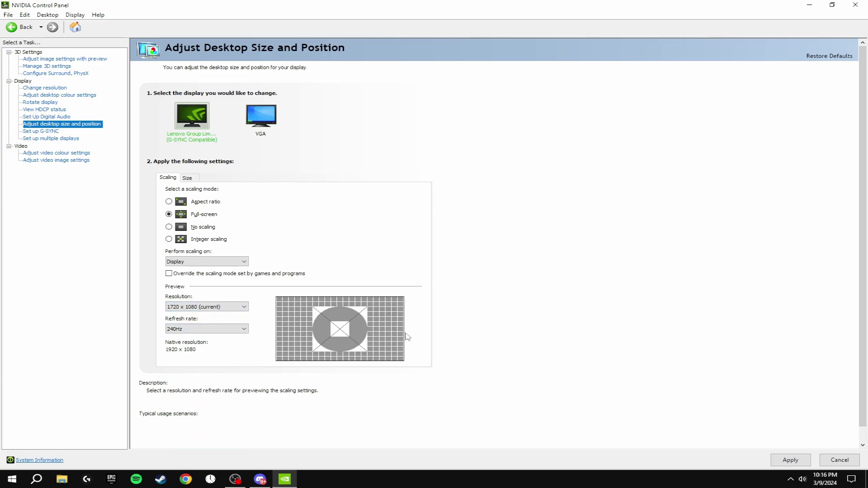
{"action": "left_click", "coordinate": [791, 460]}
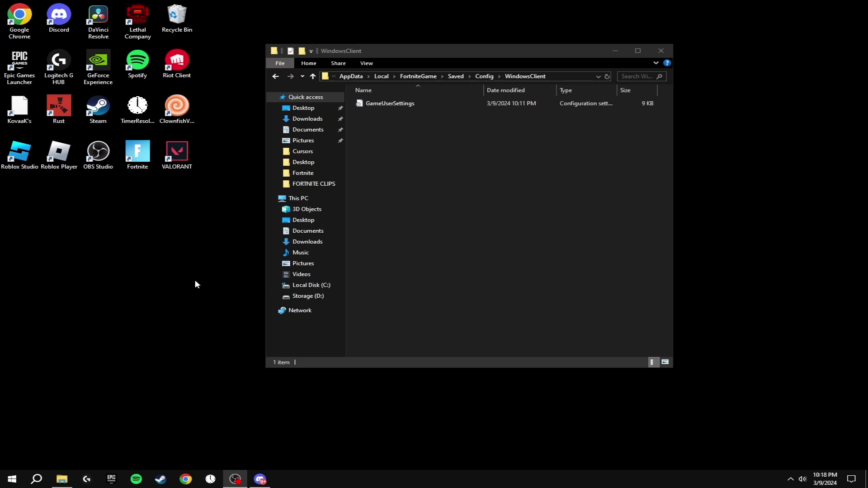
- Check GameUserSettings' Properties and close them with Read-only unticked
{"action": "left_click", "coordinate": [446, 210]}
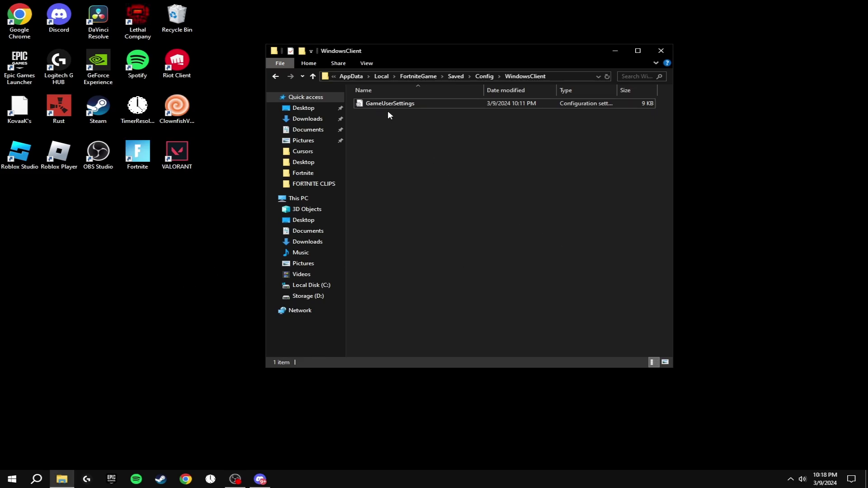
{"action": "right_click", "coordinate": [398, 104]}
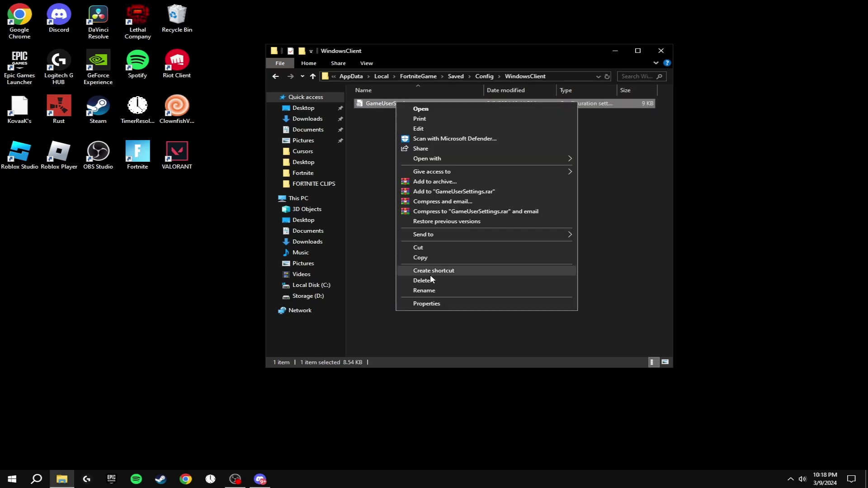
{"action": "left_click", "coordinate": [424, 304]}
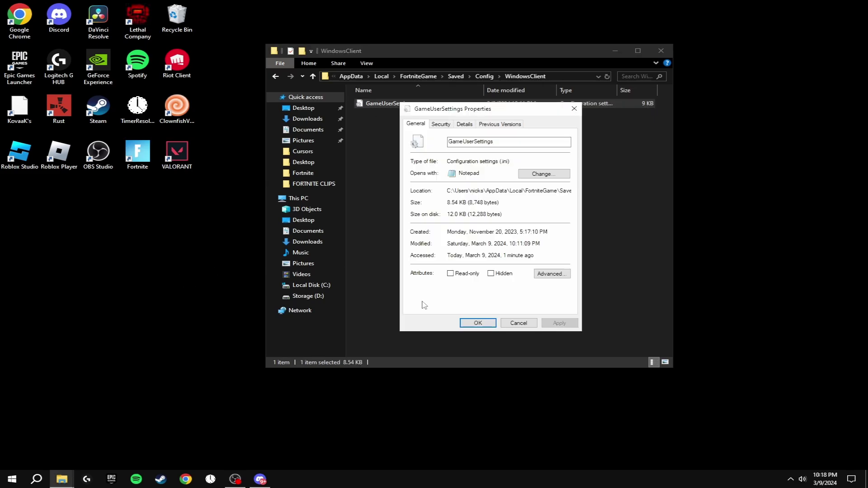
{"action": "left_click", "coordinate": [477, 322]}
- Open GameUserSettings in Notepad and change ResolutionSizeX from 1920 to 1720
{"action": "double_click", "coordinate": [400, 106]}
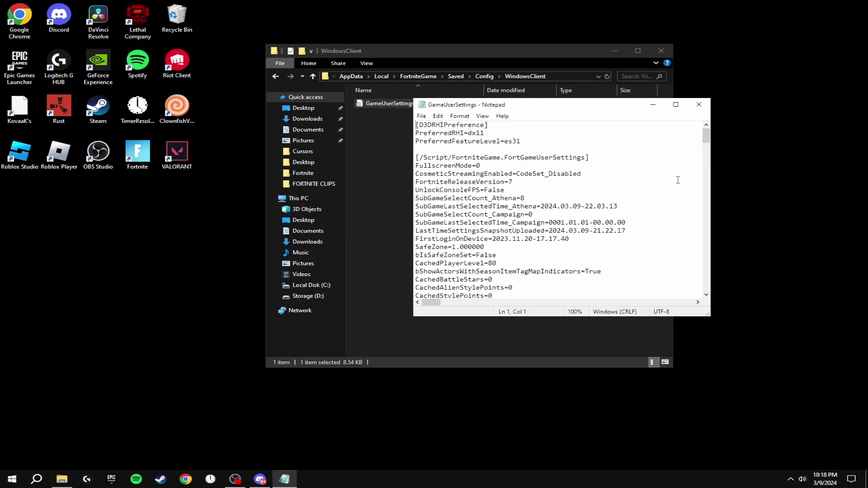
{"action": "left_click_drag", "start_coordinate": [707, 135], "coordinate": [709, 244]}
{"action": "left_click", "coordinate": [501, 149]}
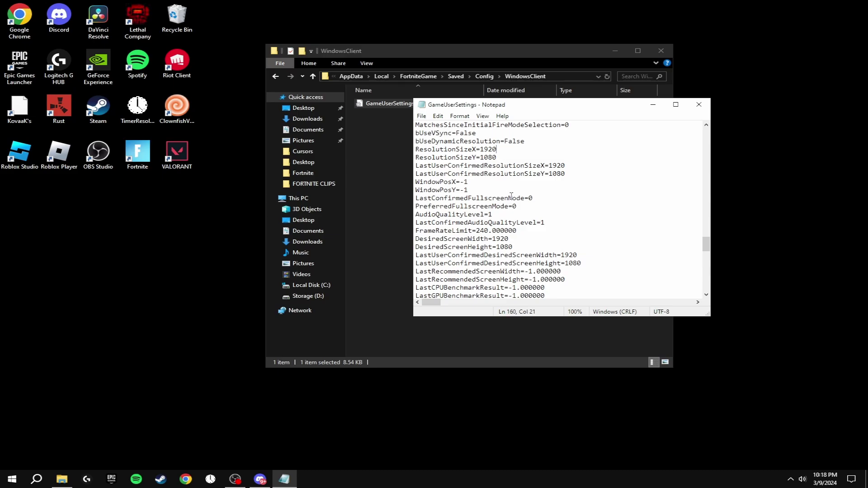
{"action": "key", "text": "BackSpace"}
{"action": "type", "text": "720"}
{"action": "left_click_drag", "start_coordinate": [705, 244], "coordinate": [704, 137]}
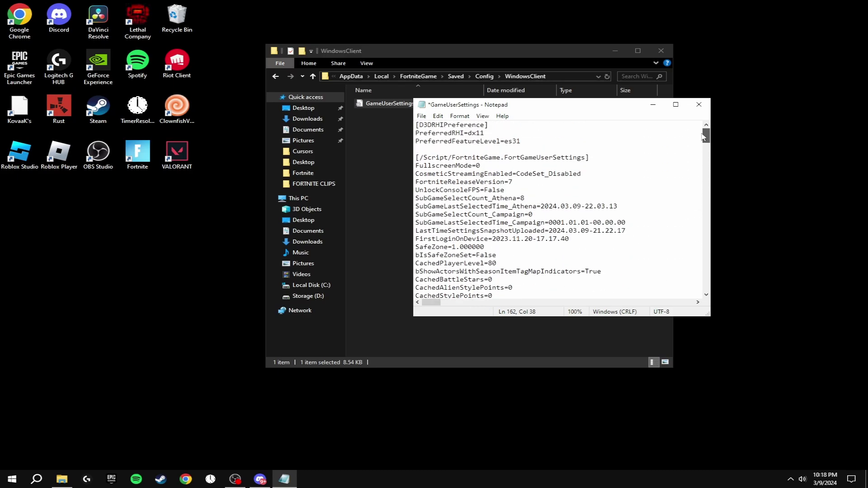
{"action": "left_click", "coordinate": [480, 165]}
- Save and close the config, then tick Read-only in GameUserSettings' Properties and confirm
{"action": "left_click", "coordinate": [422, 117]}
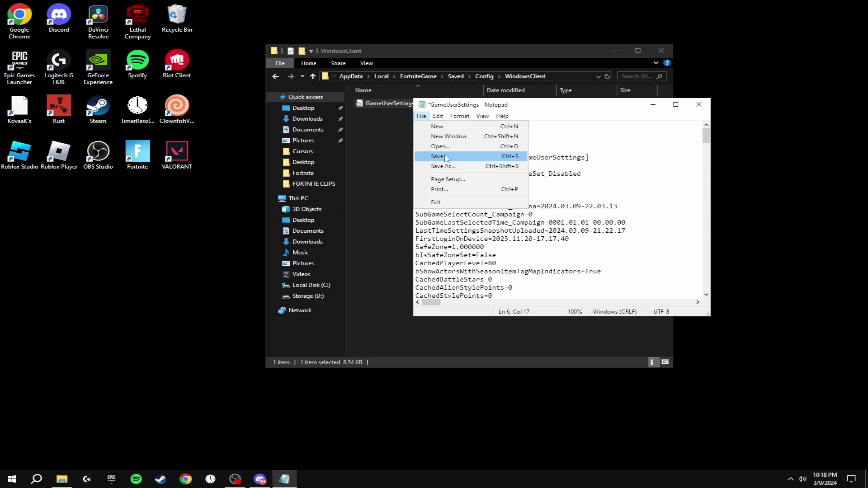
{"action": "left_click", "coordinate": [437, 156]}
{"action": "left_click", "coordinate": [698, 104]}
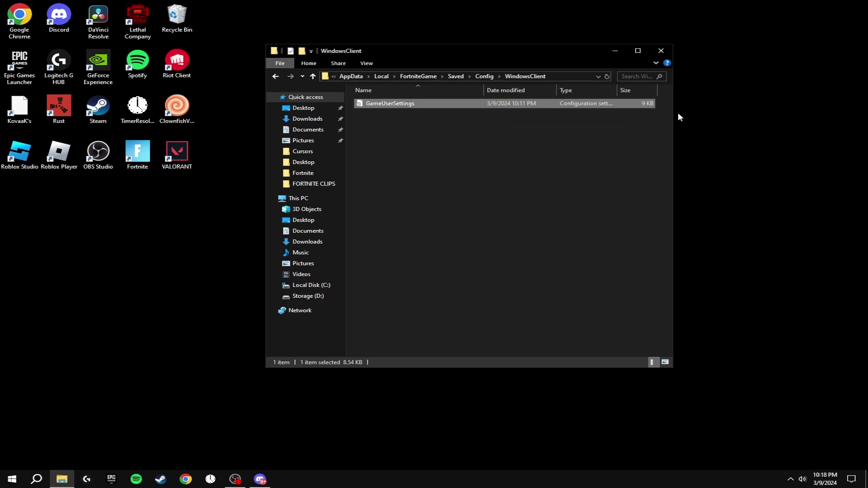
{"action": "right_click", "coordinate": [400, 106]}
{"action": "left_click", "coordinate": [450, 303]}
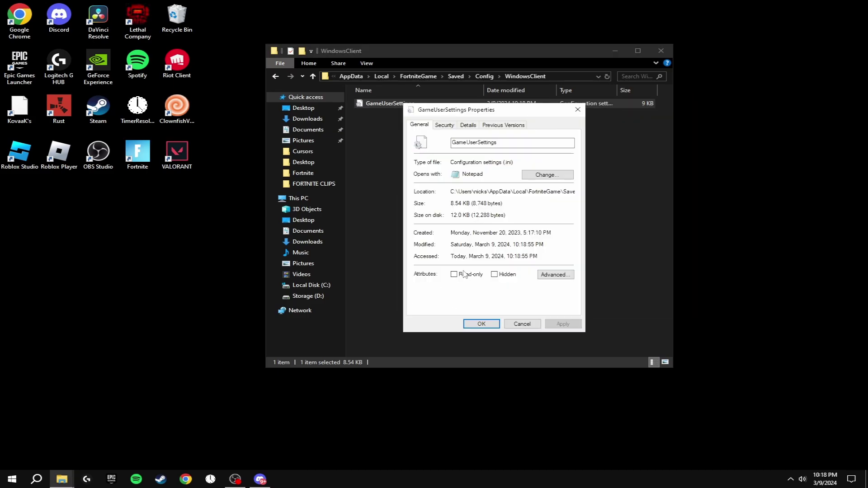
{"action": "left_click", "coordinate": [453, 274]}
{"action": "left_click", "coordinate": [481, 324]}
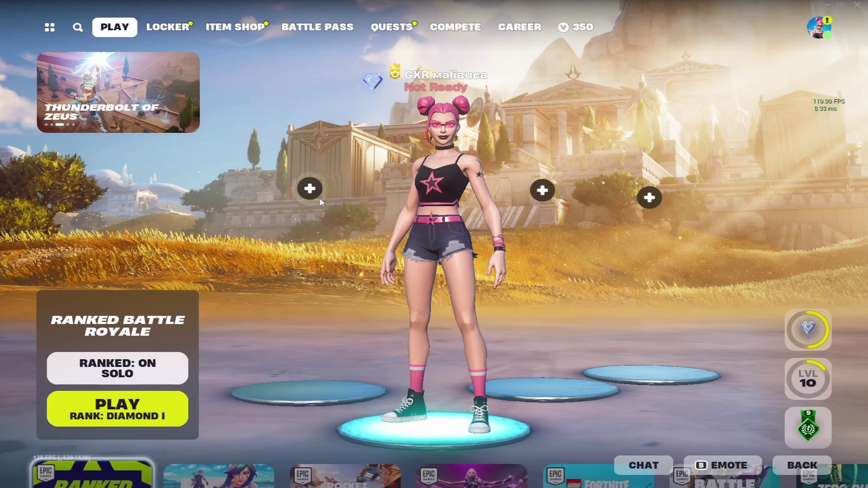
{"action": "left_click", "coordinate": [819, 27]}
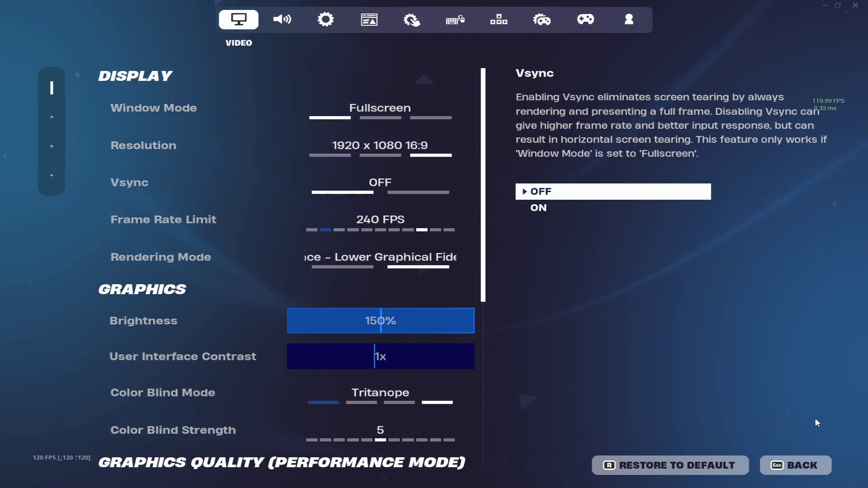
{"action": "left_click", "coordinate": [804, 465]}
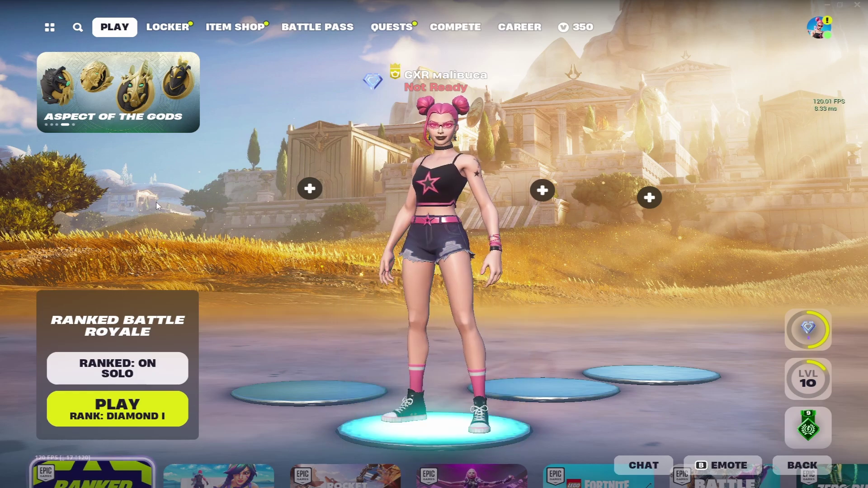